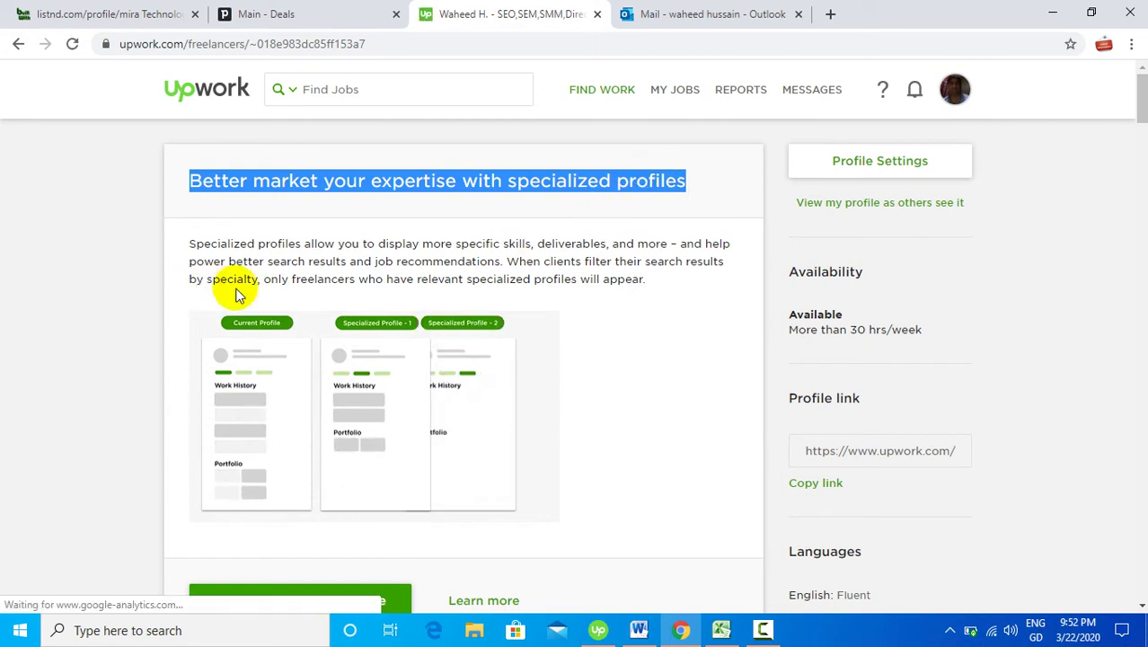
Start creating a specialized profile, choosing to create a new one instead of importing from the general profile, and continue.
scroll(487, 316, down, 1)
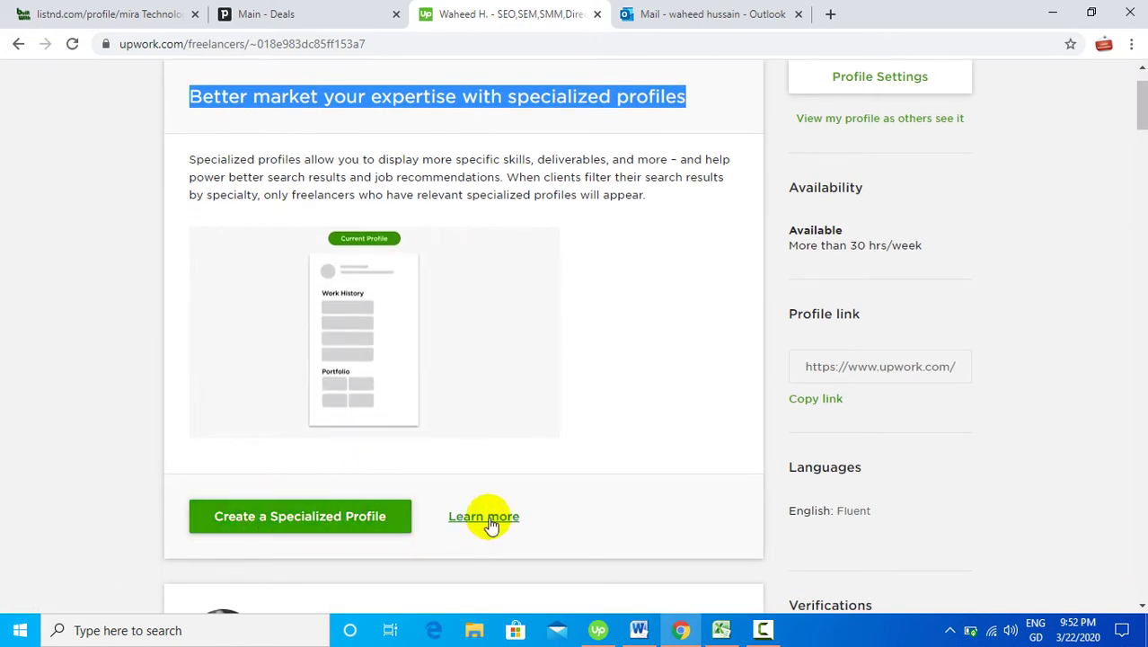
click(289, 522)
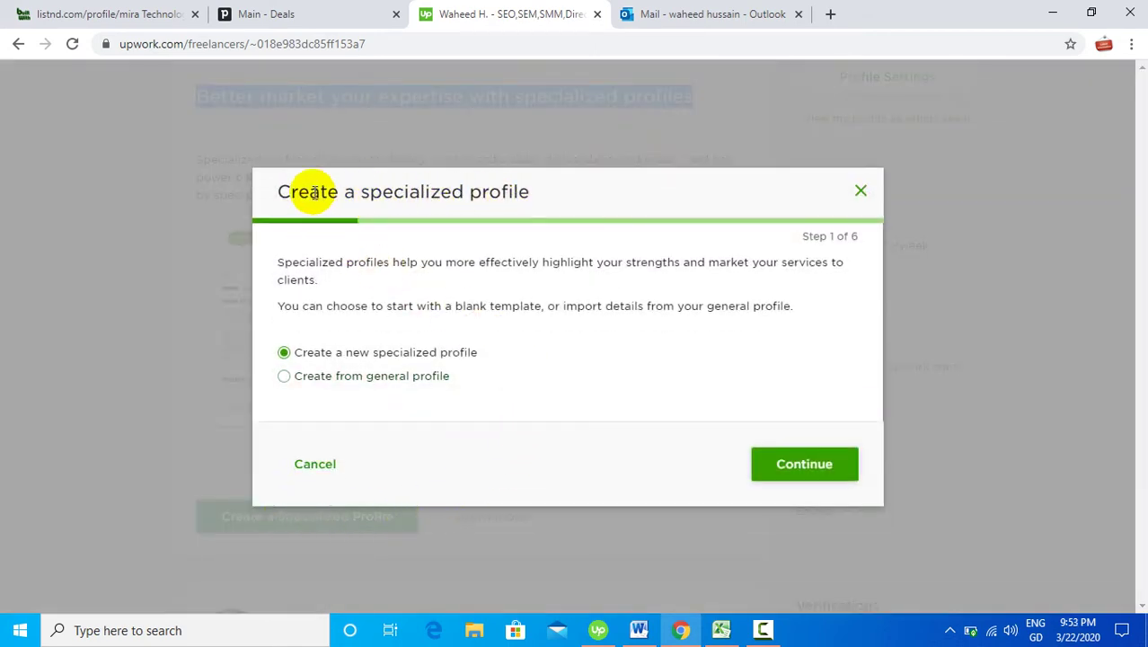
drag(280, 191, 530, 191)
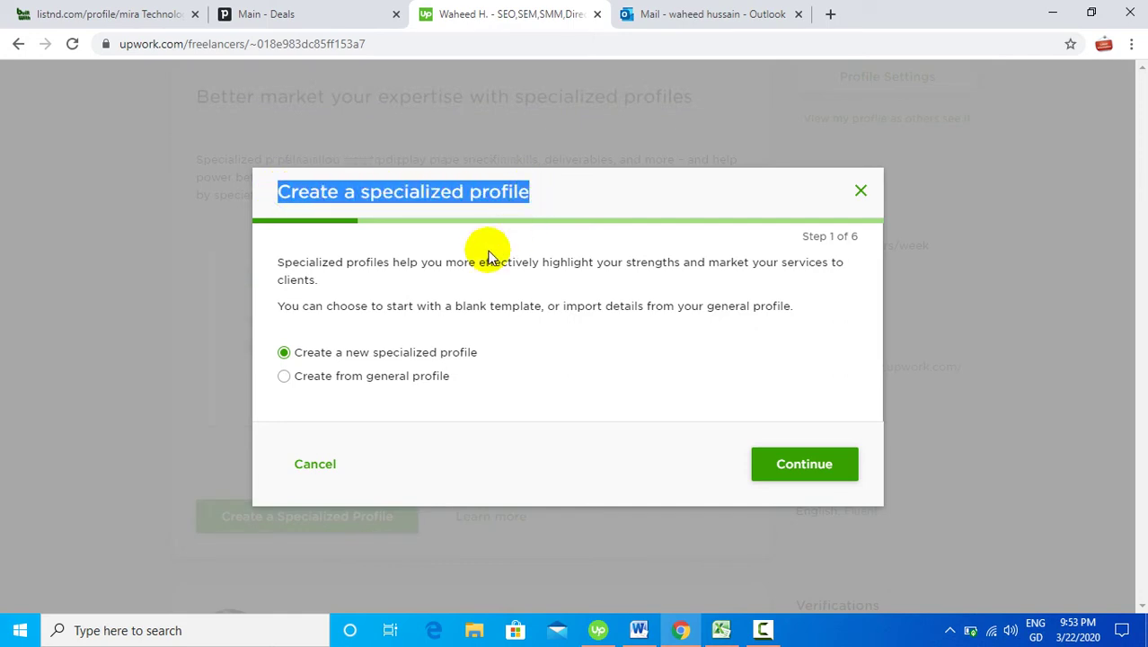
click(281, 384)
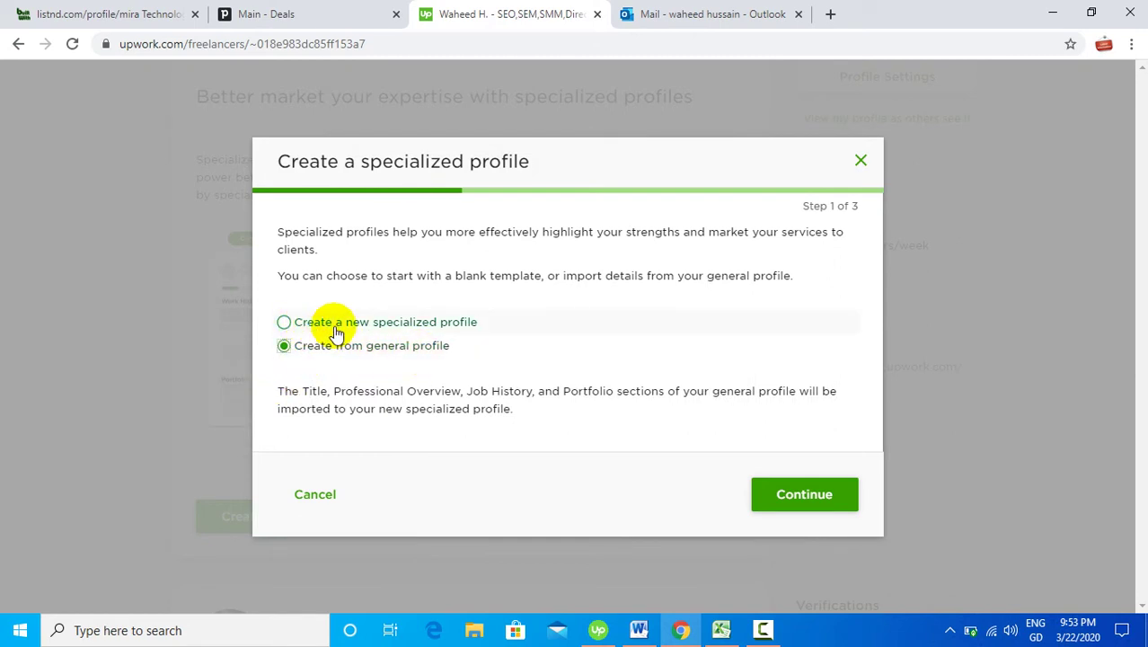
click(284, 323)
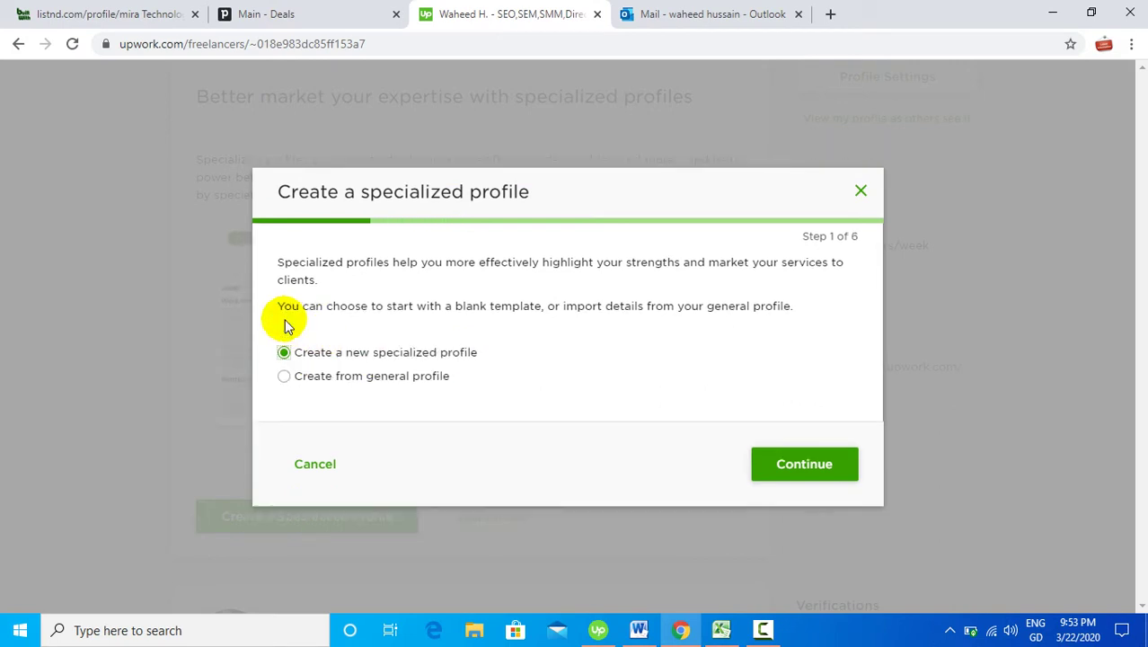
click(800, 467)
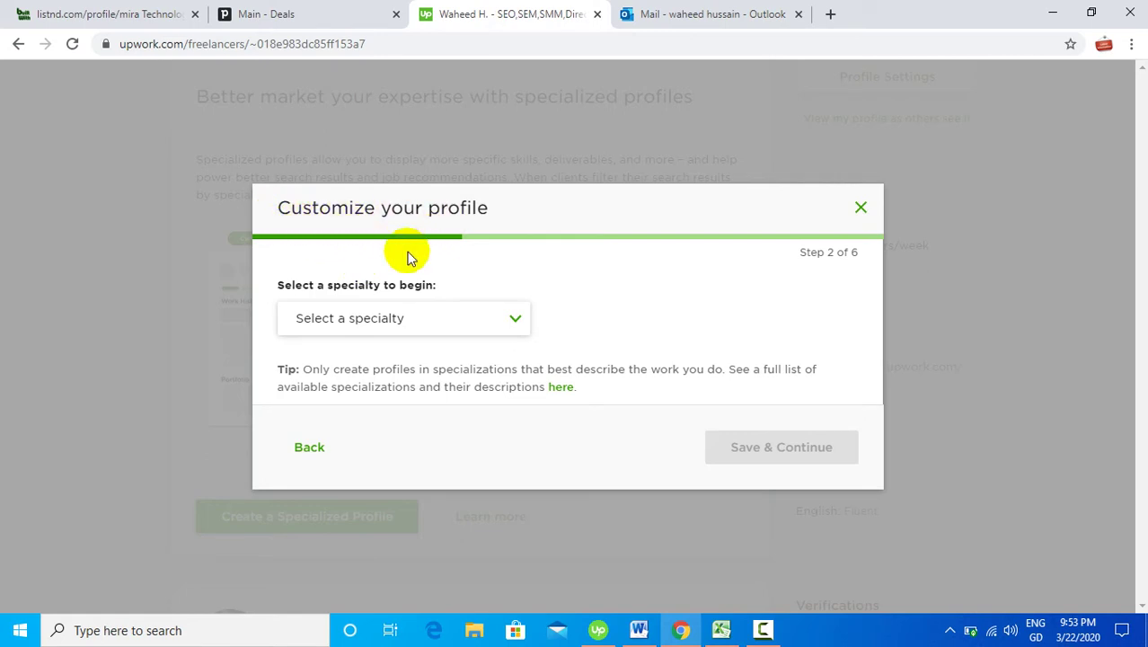
Choose Data Entry as the profile's specialty and continue to the skills stage.
drag(281, 290, 436, 295)
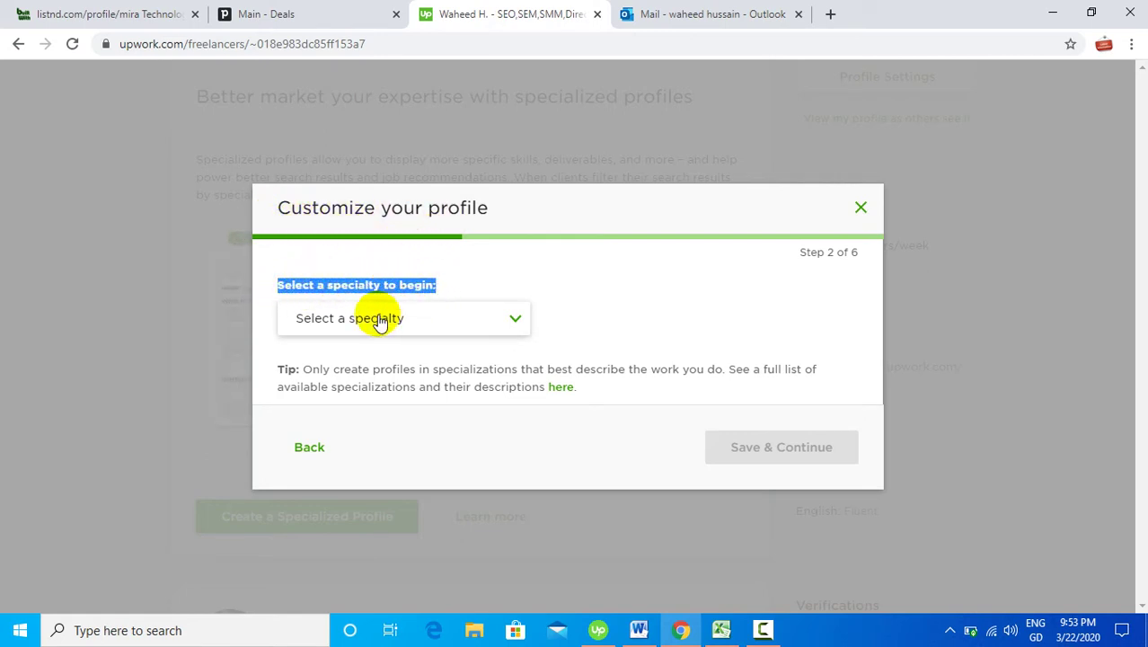
click(514, 322)
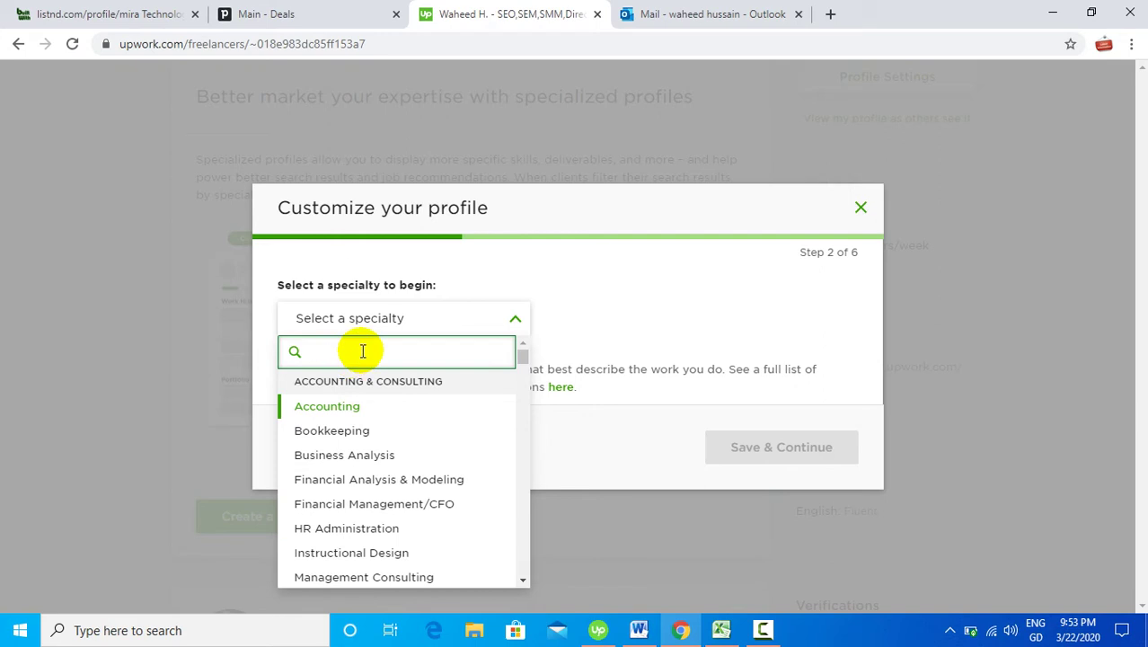
text(dat)
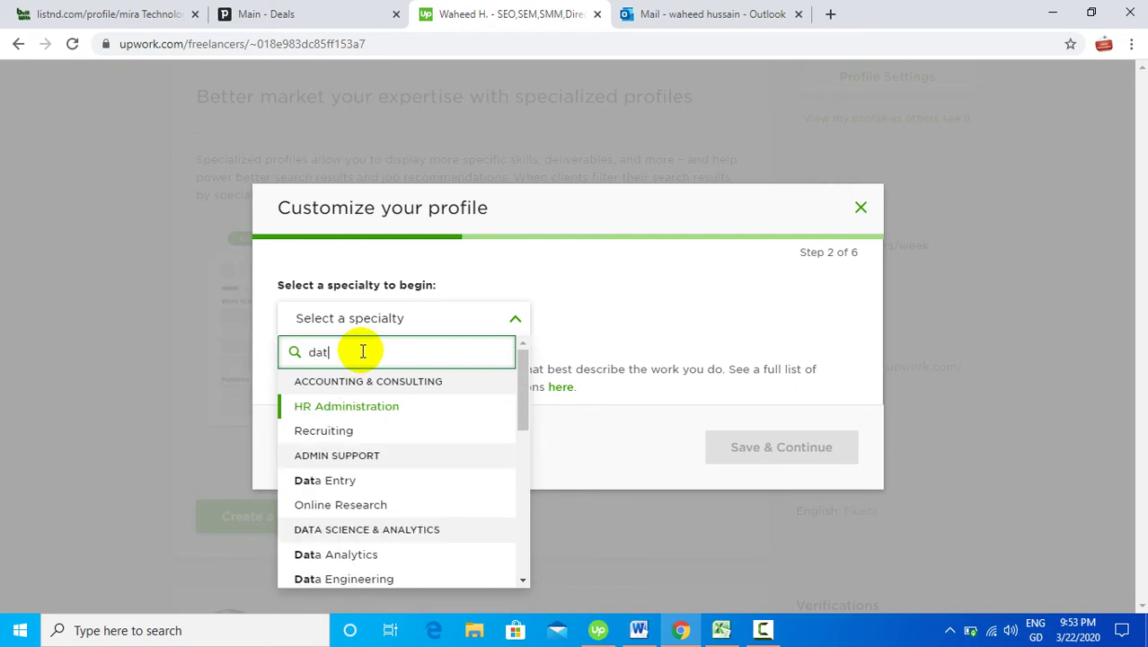
text(a)
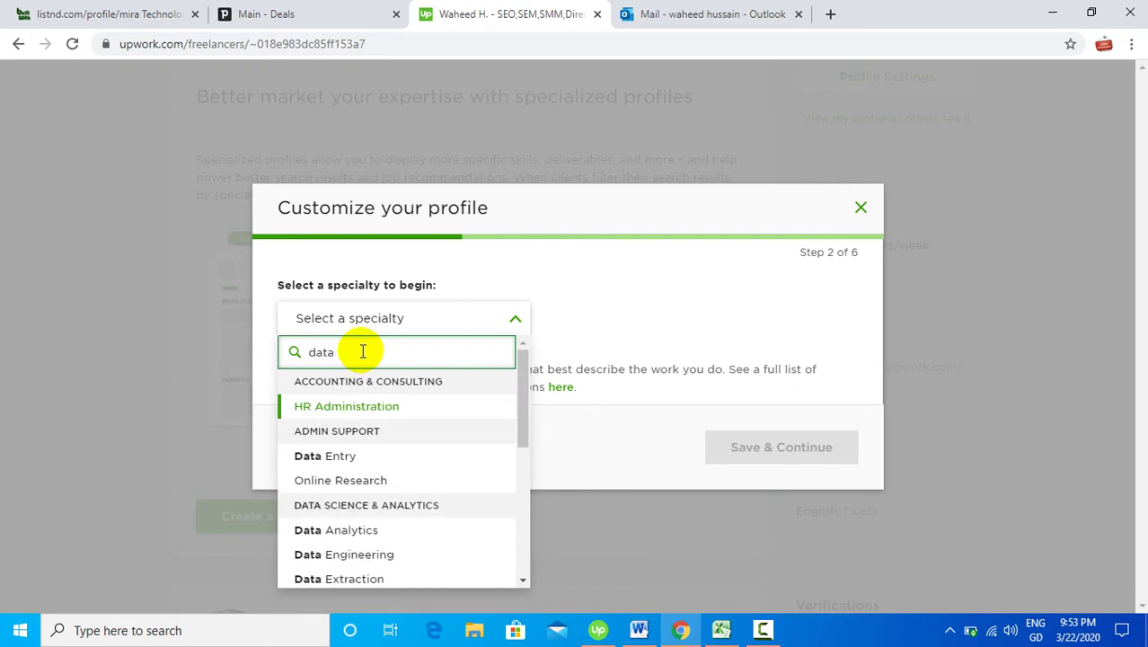
click(332, 456)
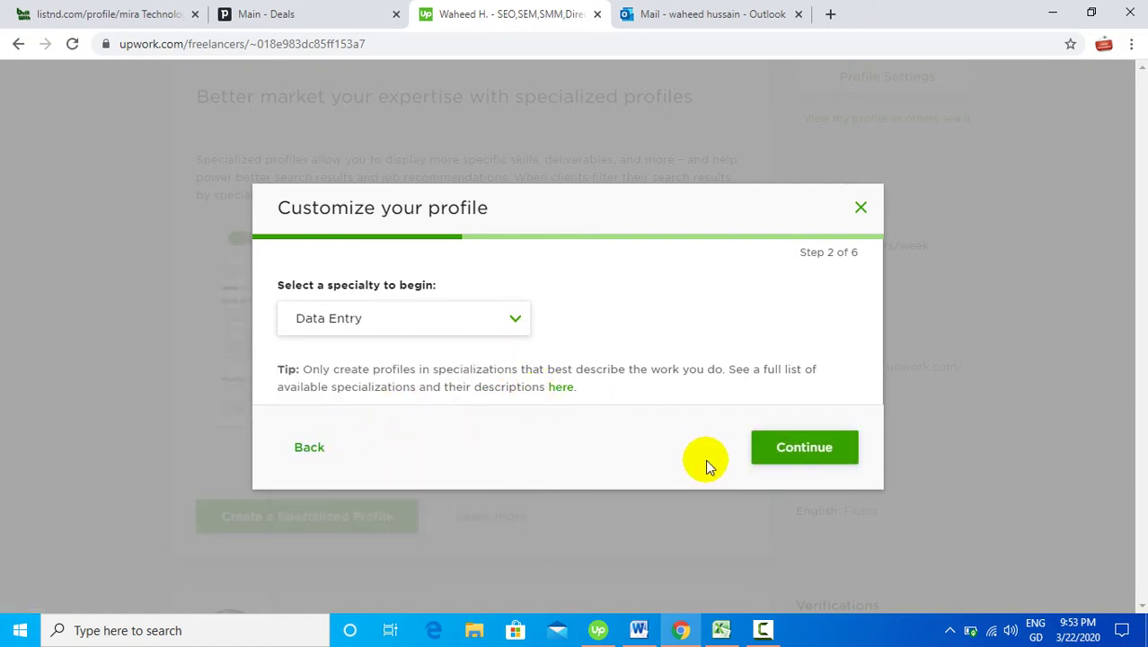
click(788, 452)
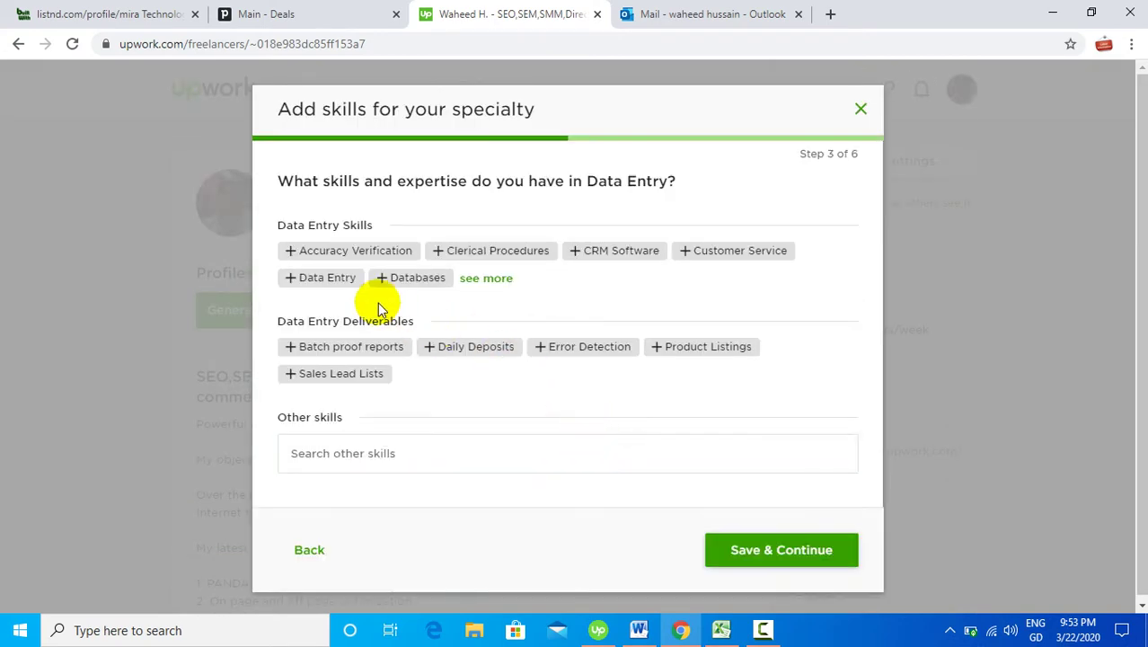
click(314, 280)
click(334, 446)
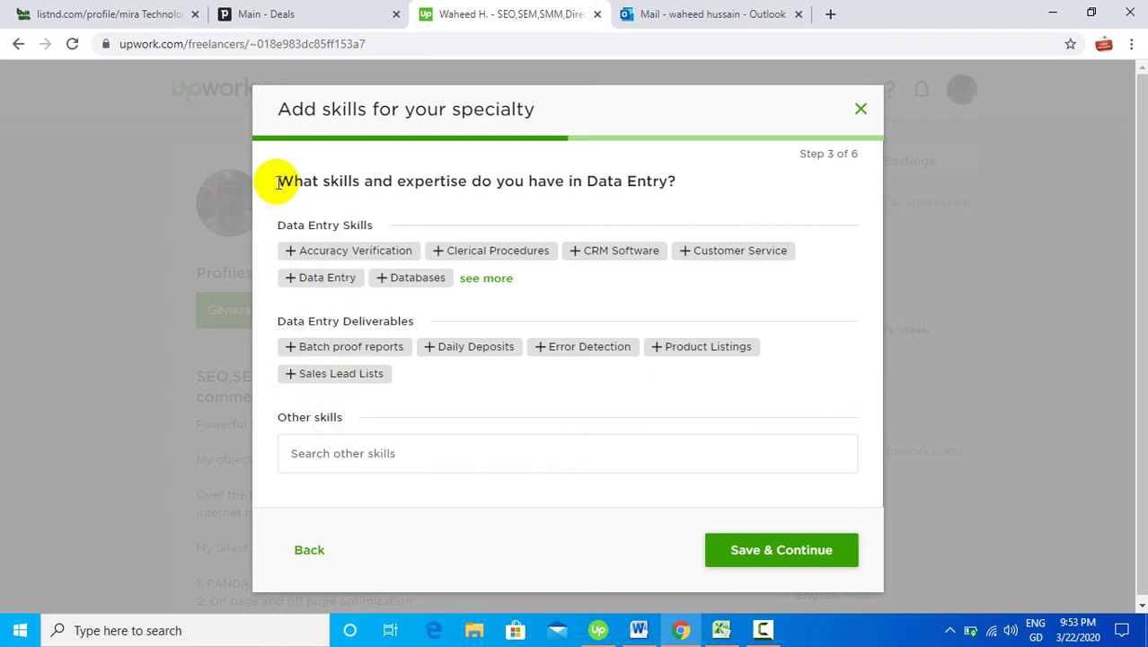
drag(277, 180, 677, 183)
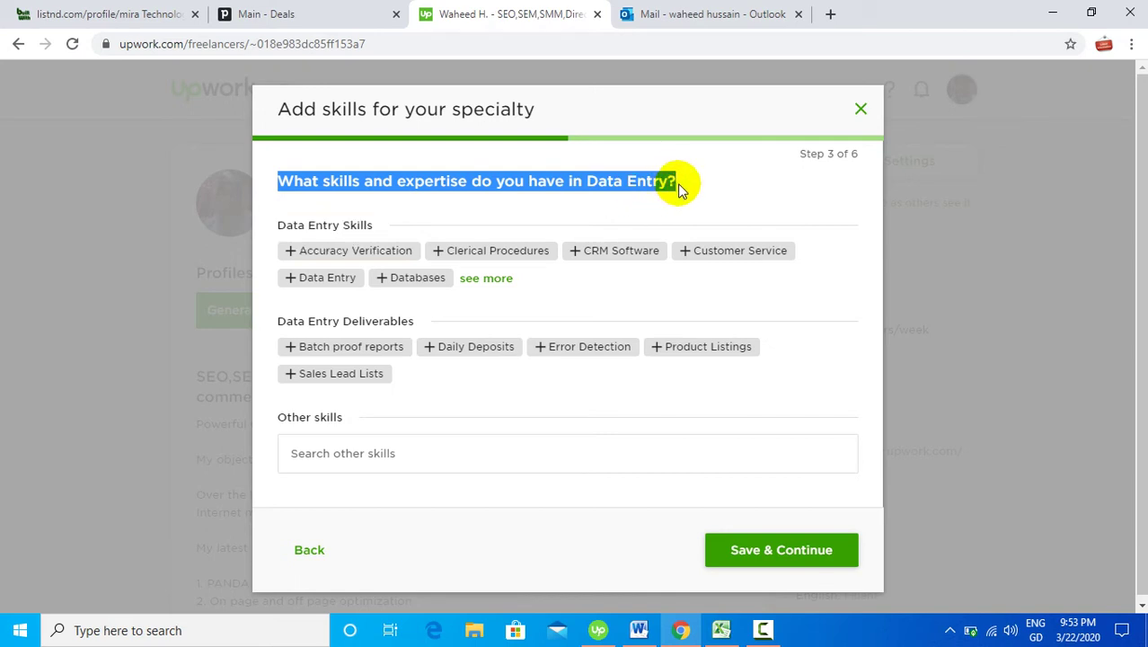
drag(284, 229, 381, 231)
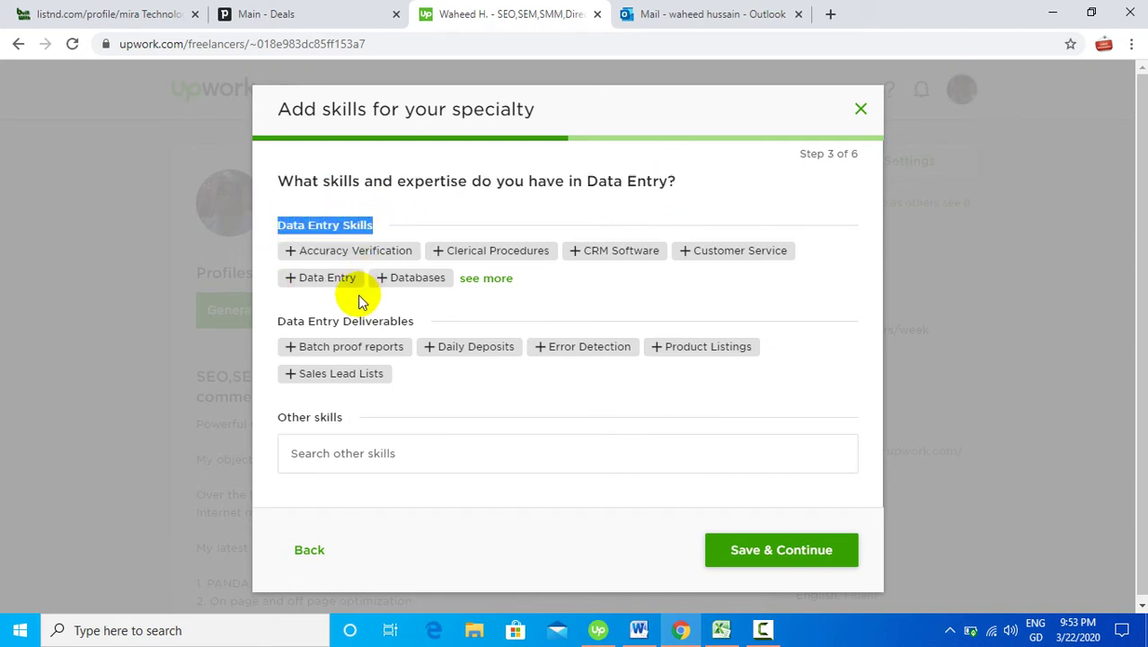
drag(416, 322, 279, 321)
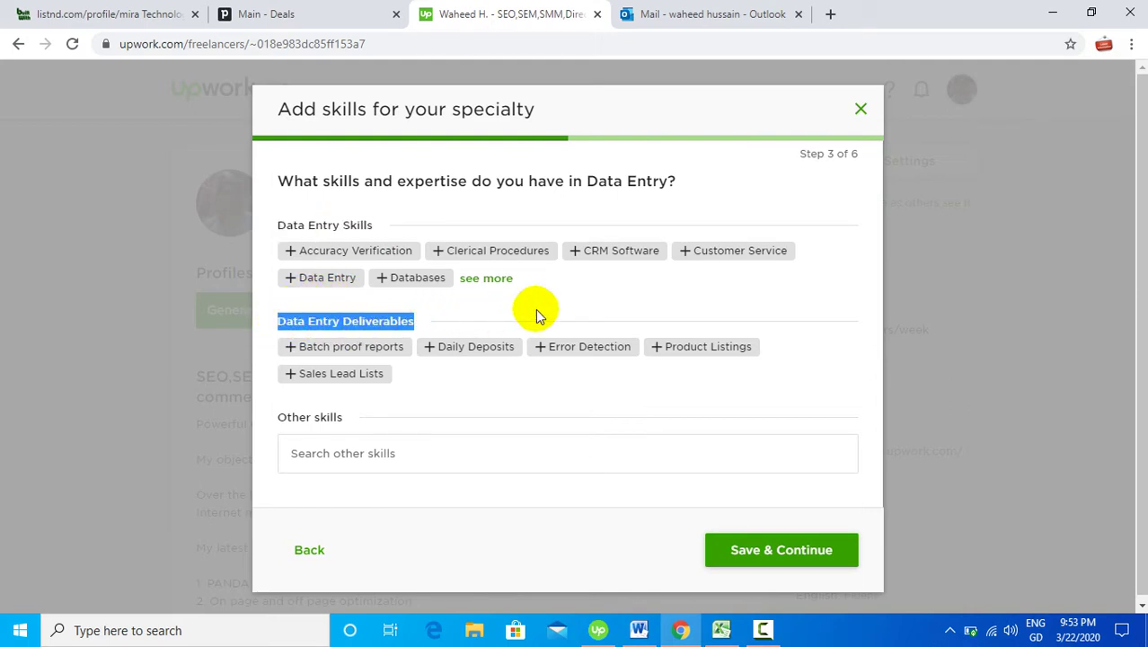
Add the skills Data Entry, Databases, Accuracy Verification and Clerical Procedures, plus the deliverables Daily Deposits and Sales Lead Lists.
click(321, 280)
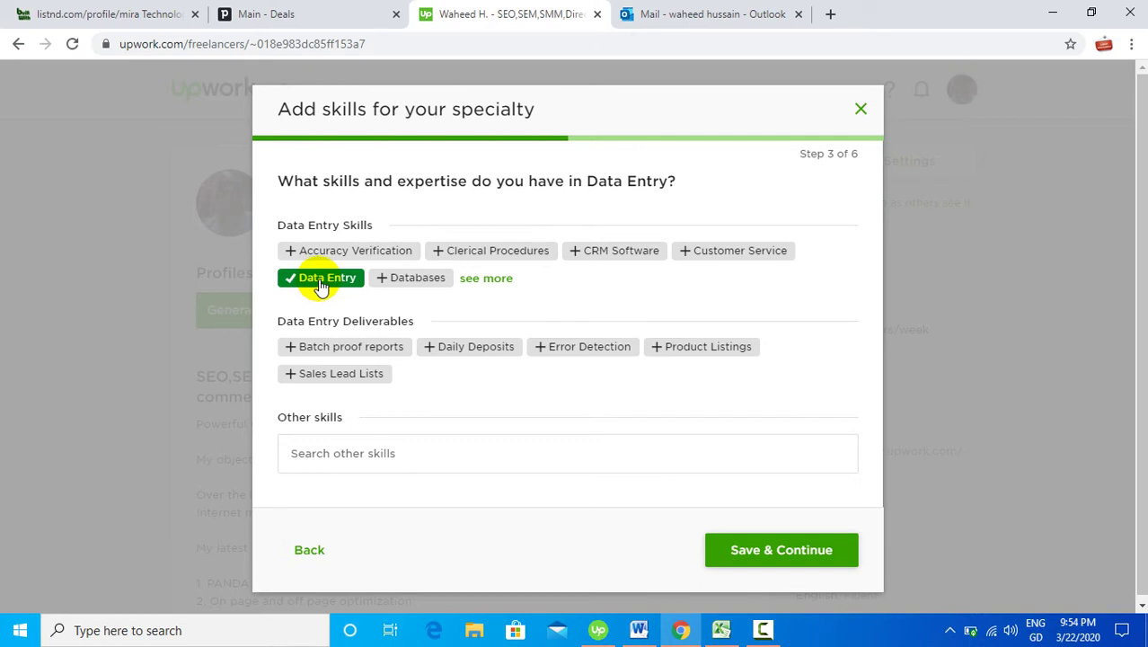
click(429, 289)
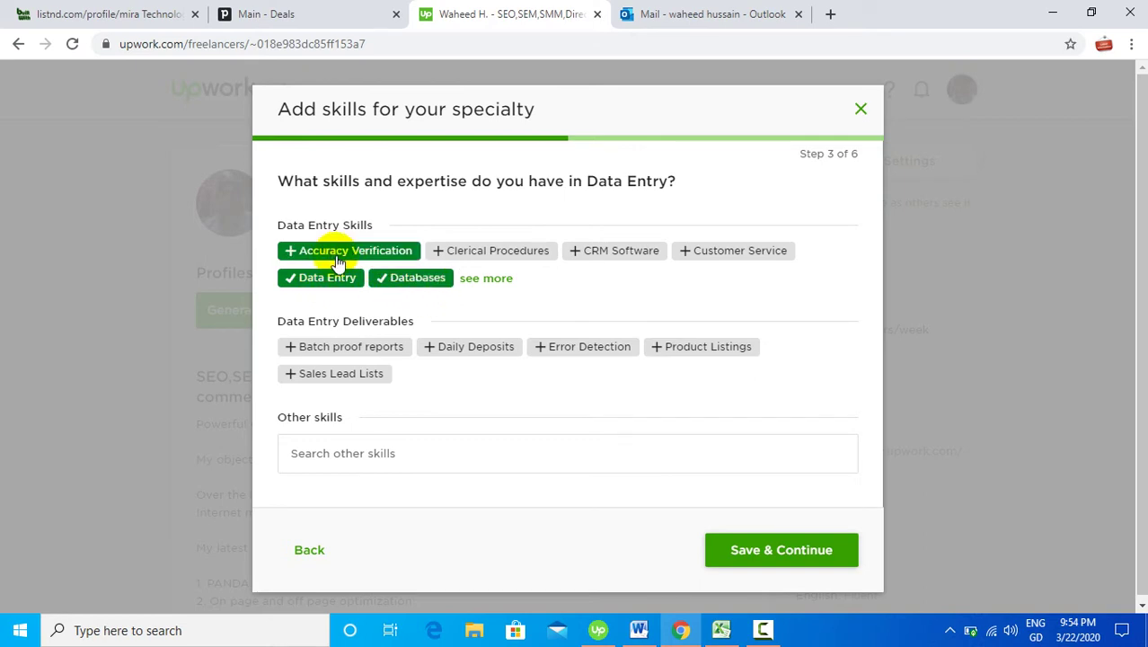
click(471, 259)
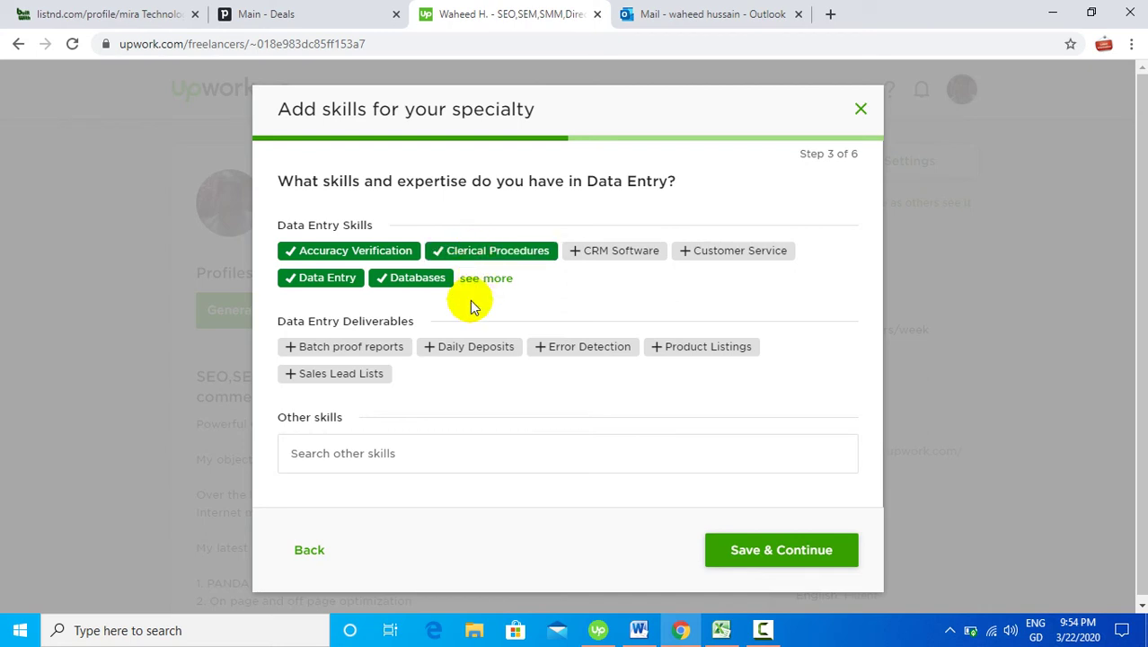
click(371, 376)
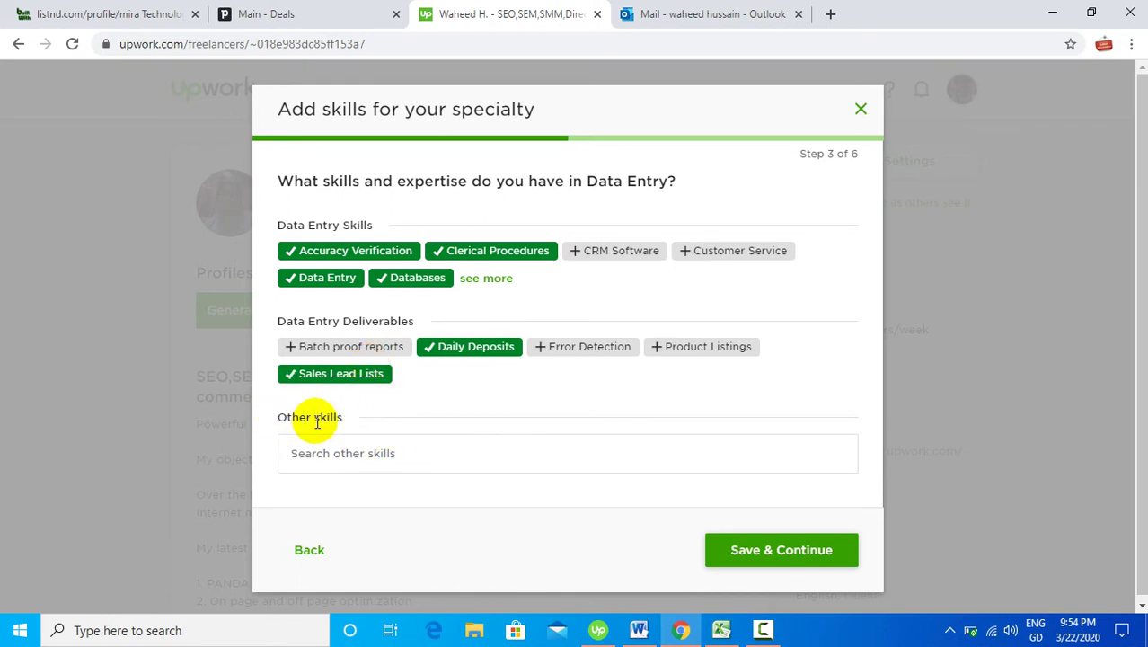
Add Transaction Data Entry, Data Encoding and Data Engineering as other skills, and save to continue to the specialty description.
drag(316, 421, 346, 411)
click(351, 452)
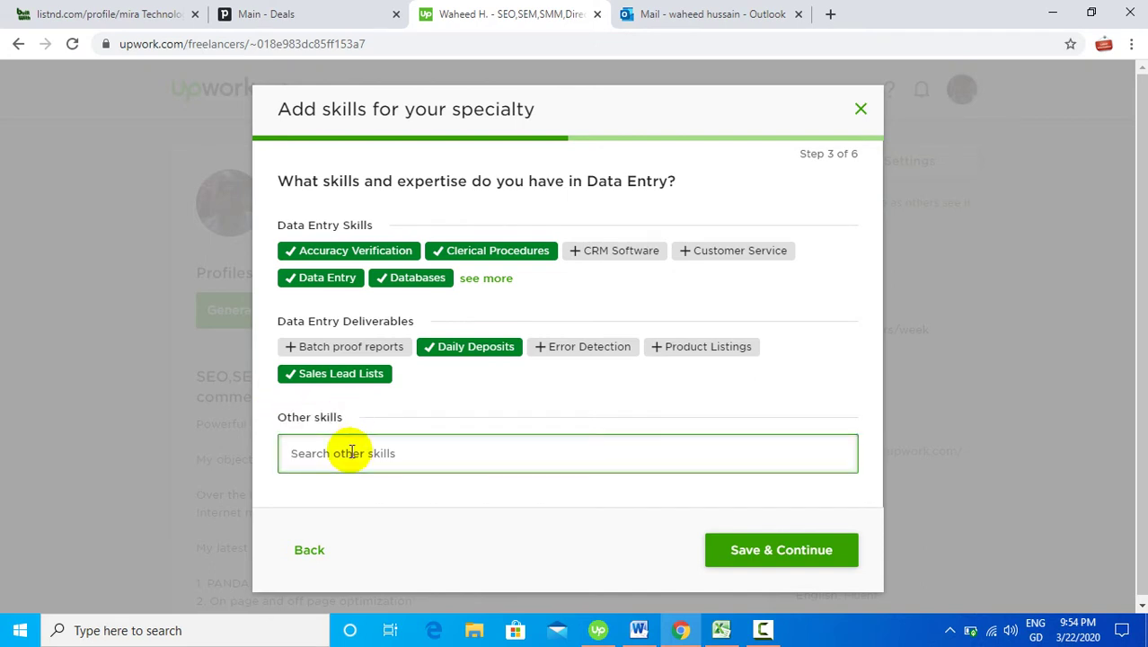
text(data entry)
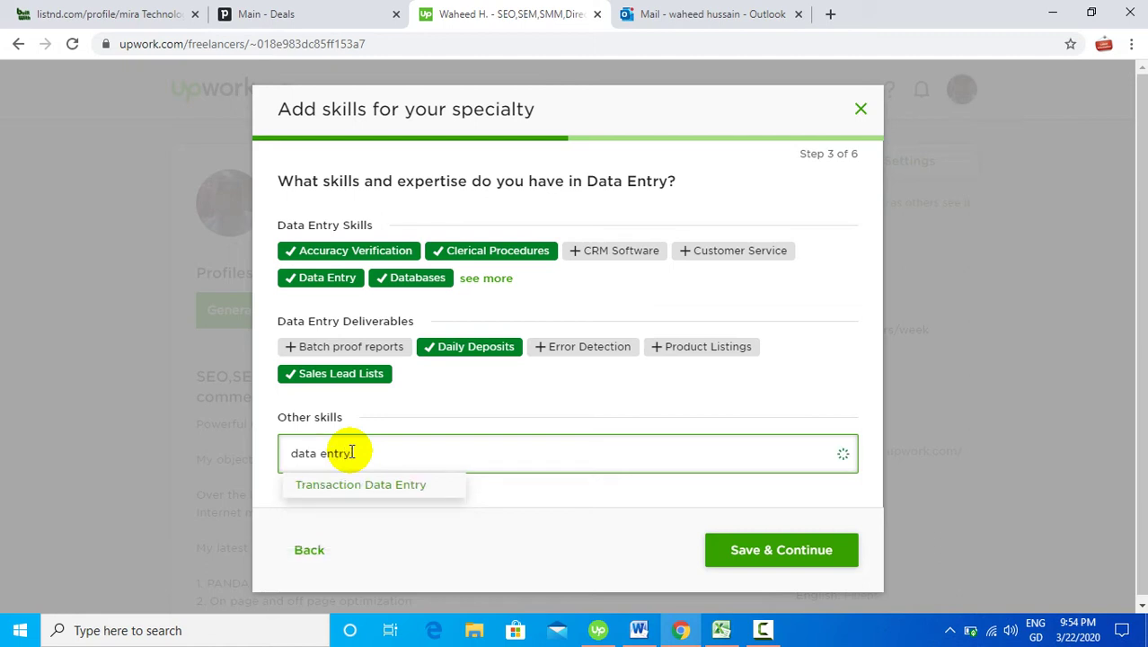
click(360, 486)
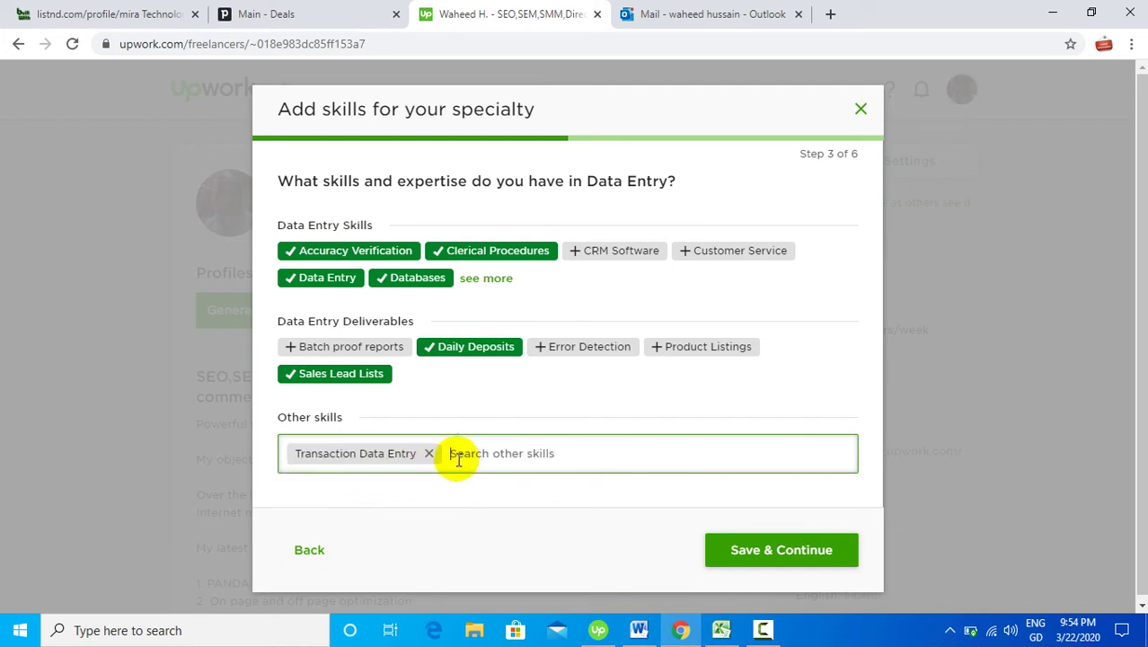
text(da)
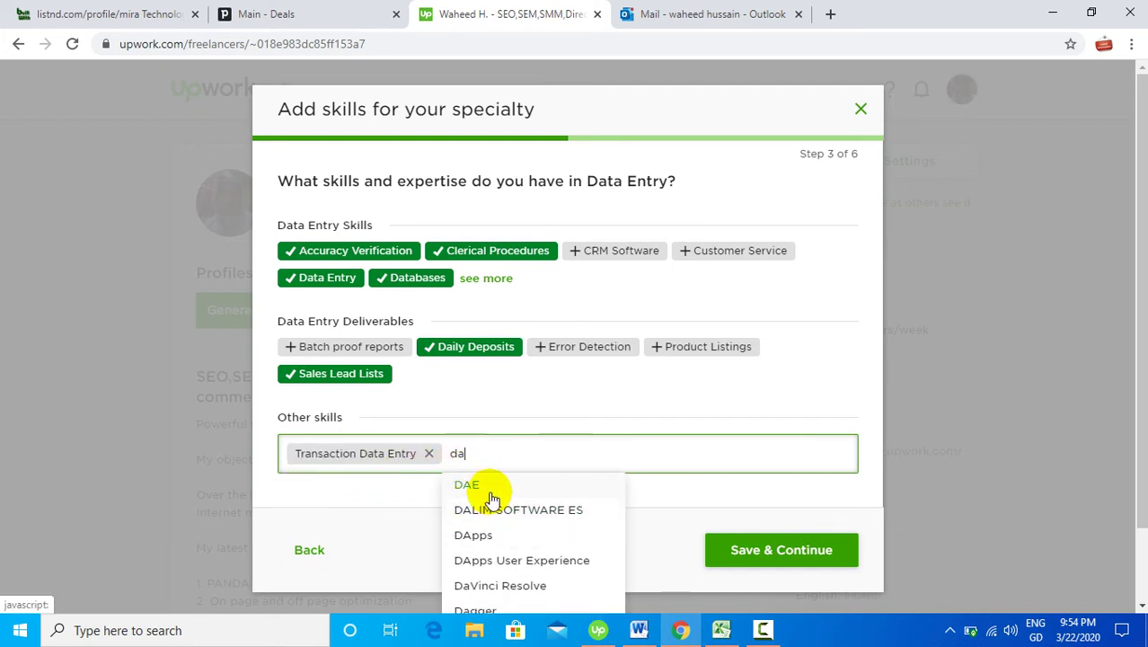
text(ta)
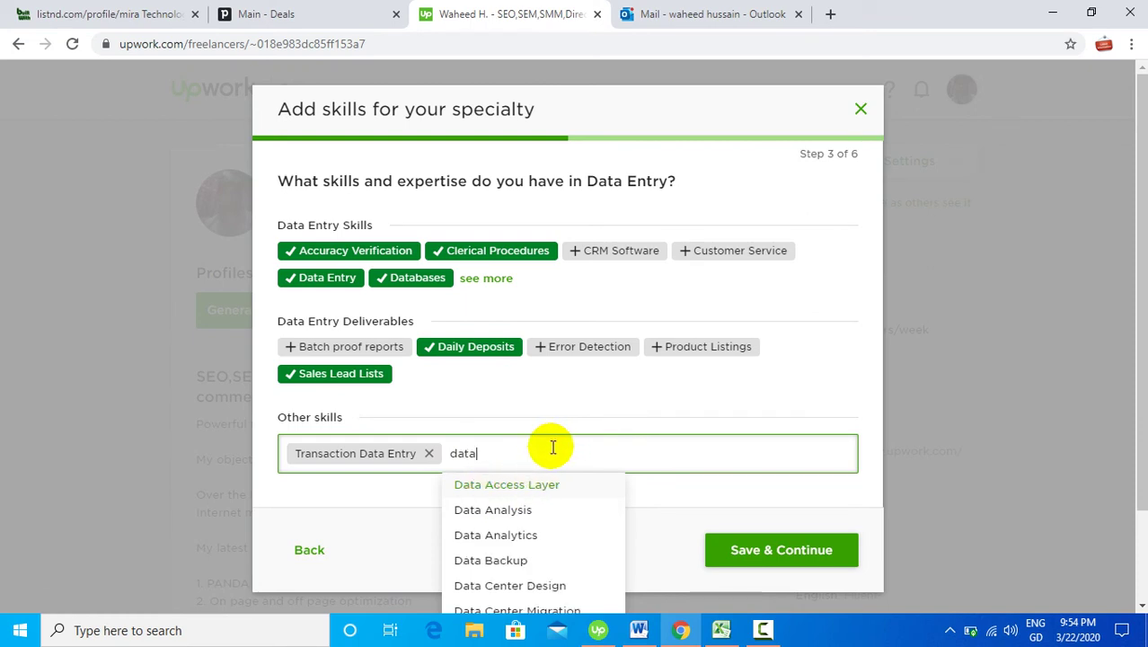
text( en)
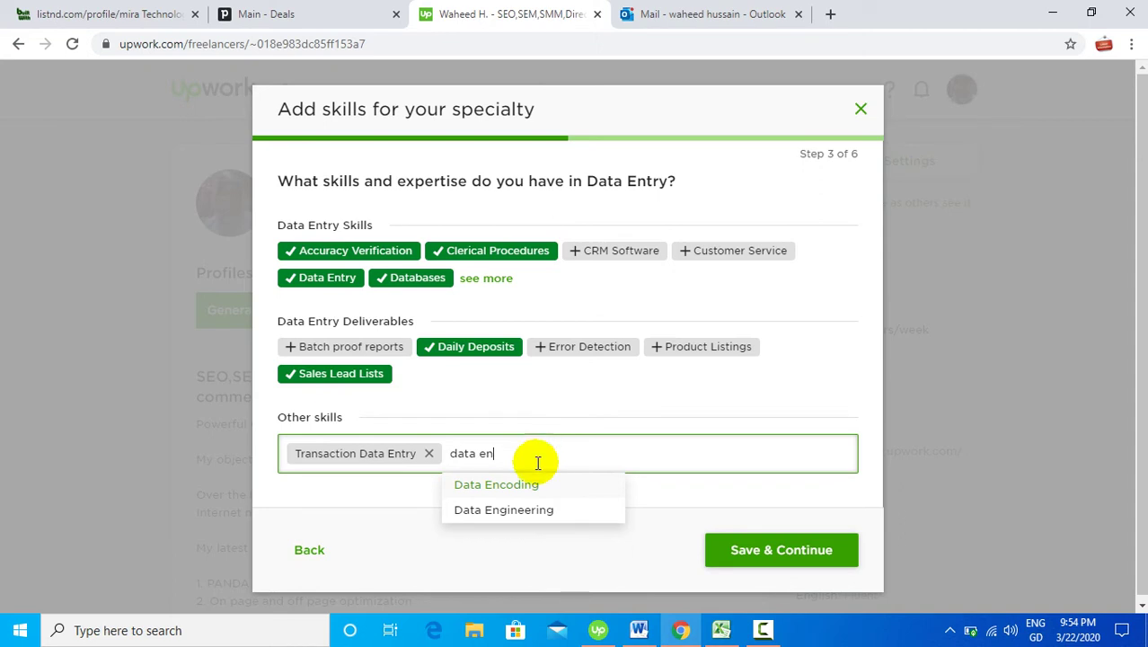
click(526, 490)
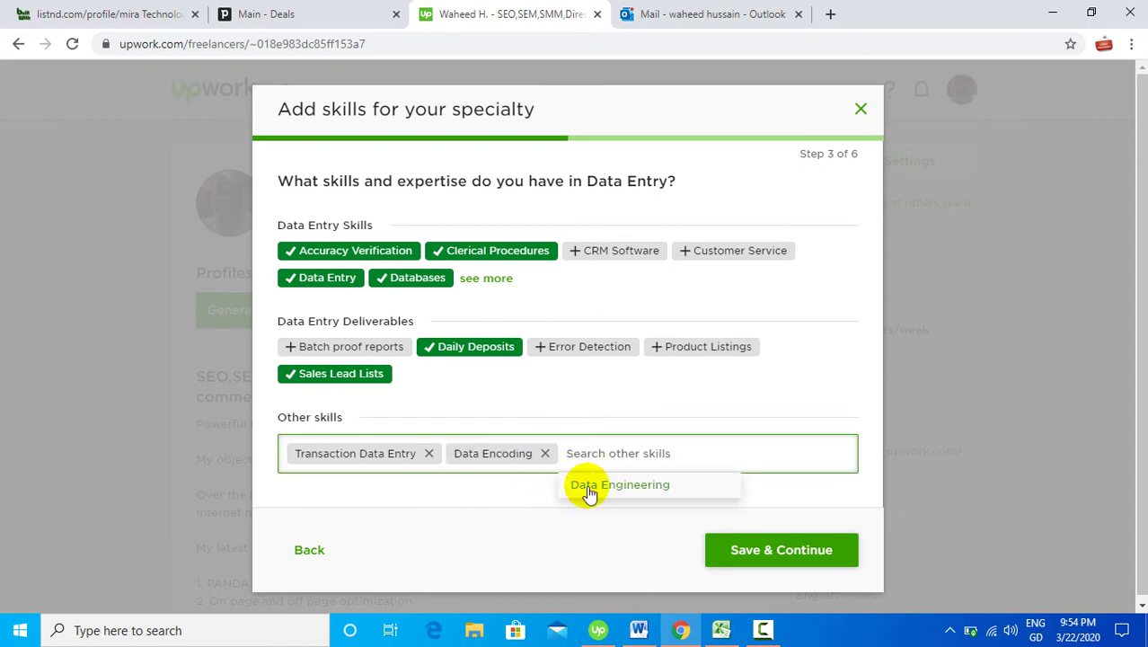
click(586, 490)
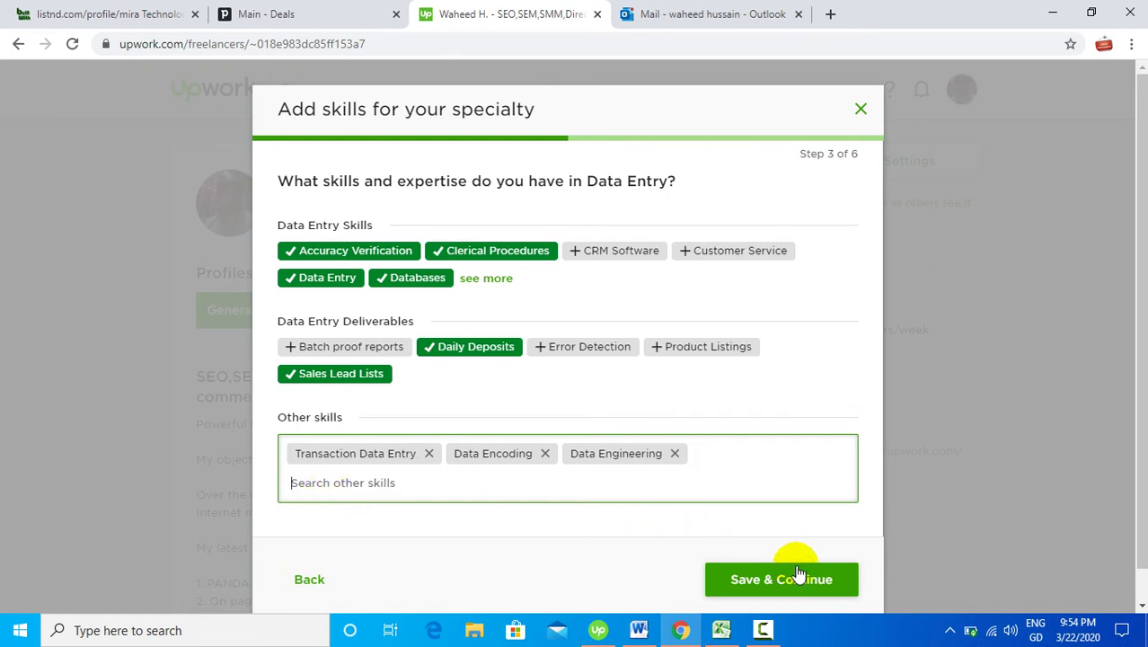
click(745, 579)
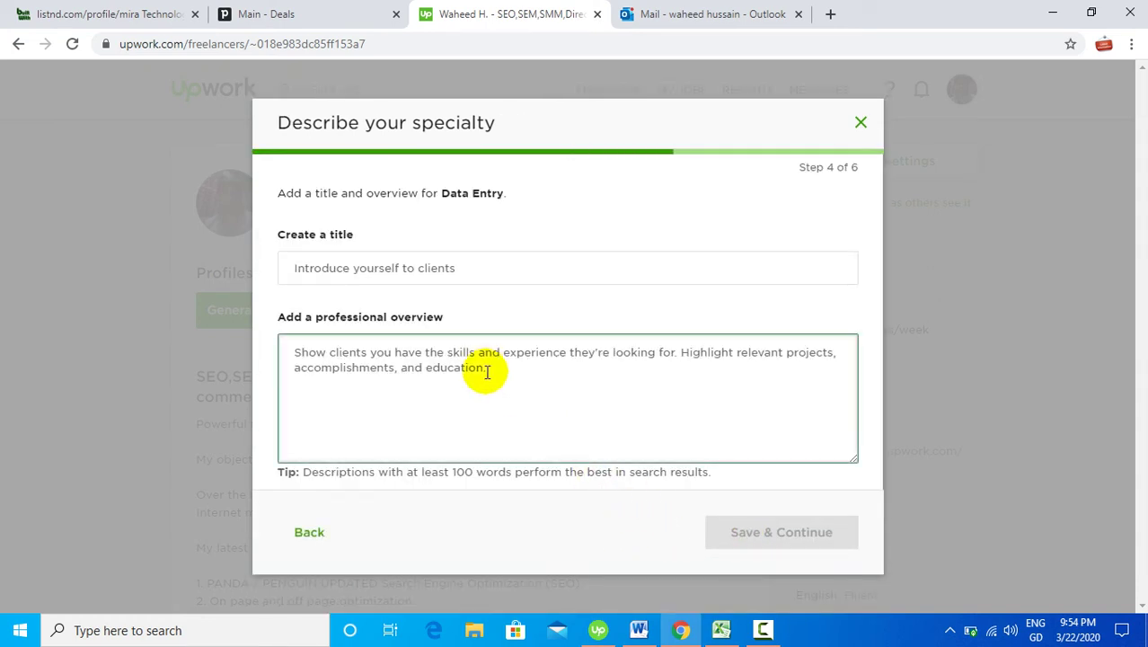
Switch to the Word document with the prepared profile text and copy its title line "Data Entry Operator" for the profile title.
drag(281, 192, 507, 203)
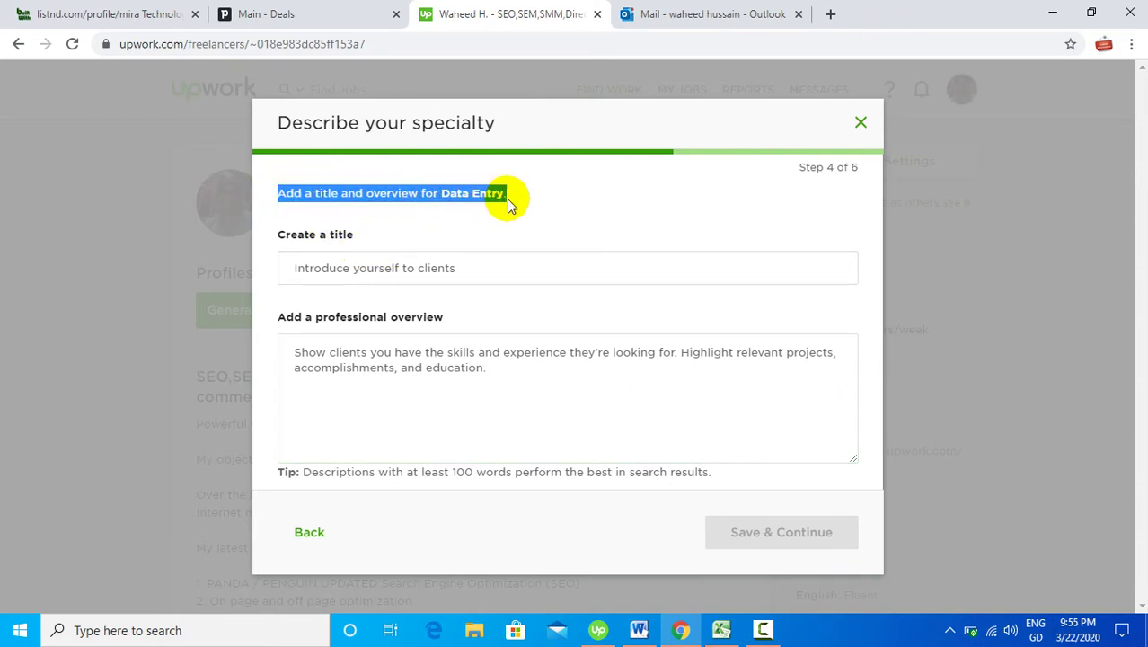
drag(281, 230, 364, 241)
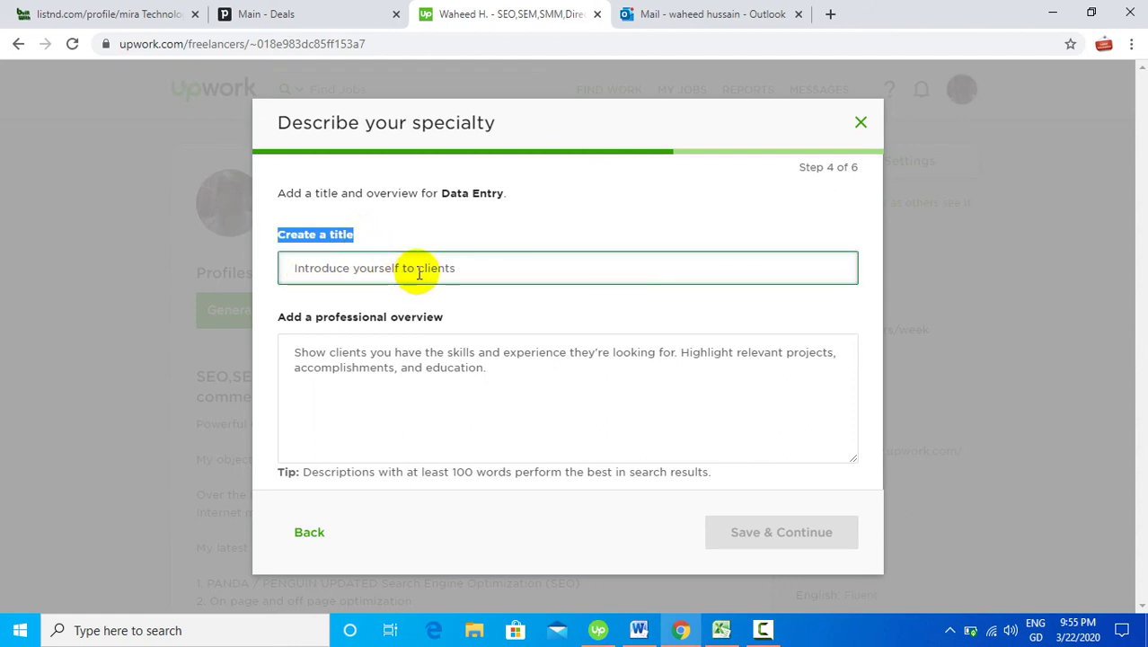
click(464, 268)
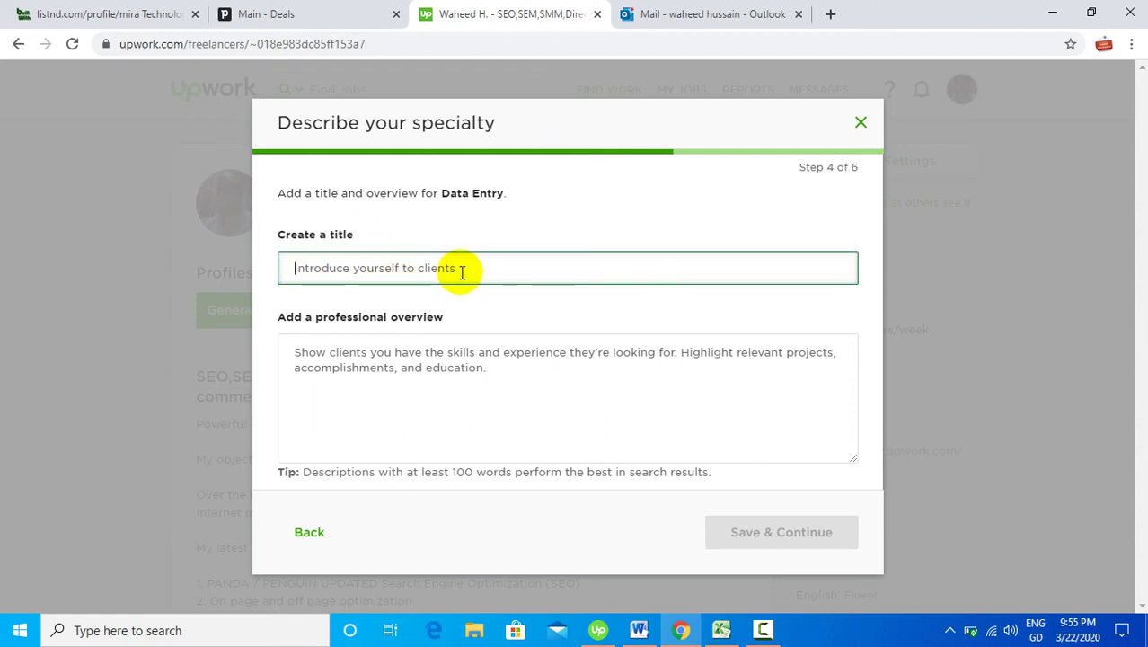
click(639, 632)
scroll(461, 398, up, 6)
click(564, 341)
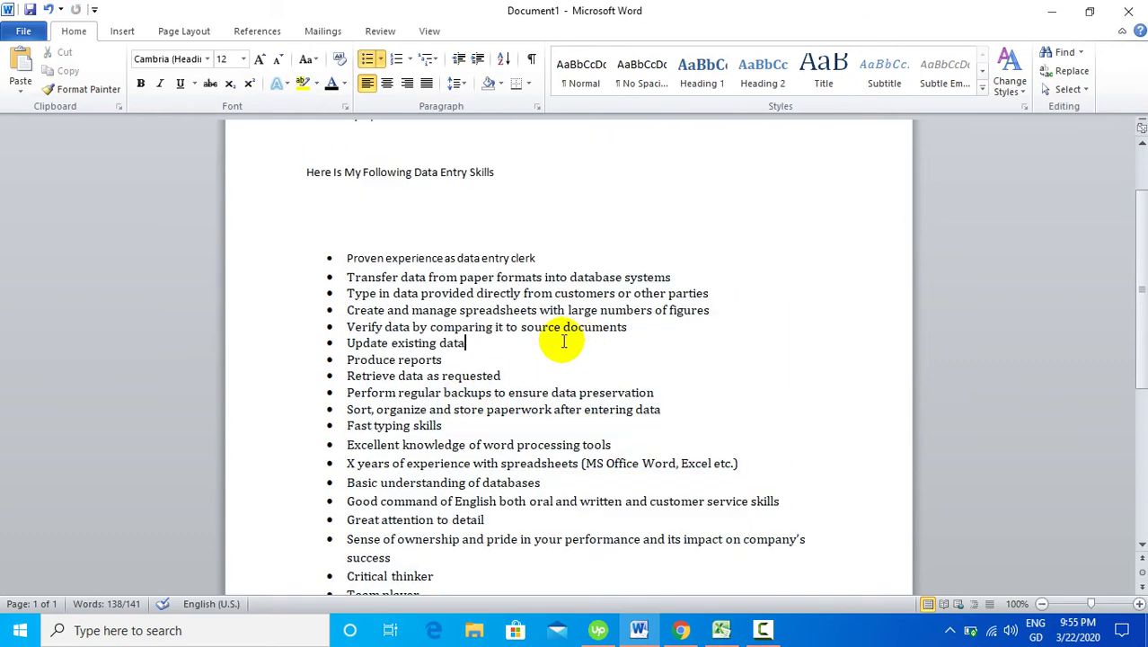
scroll(301, 171, up, 2)
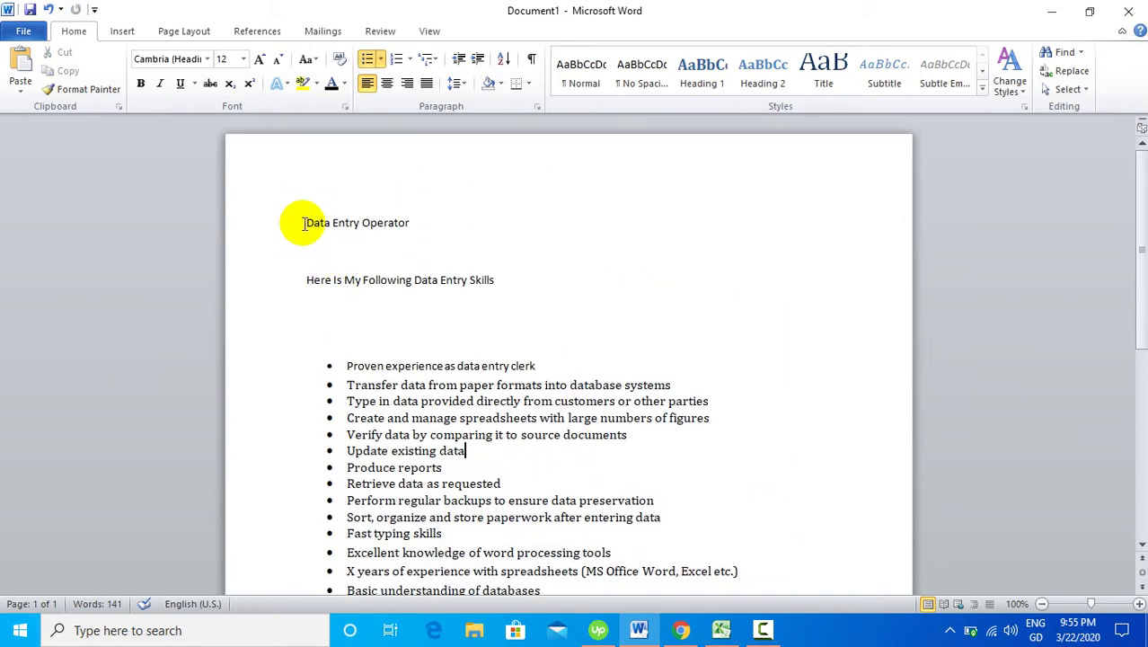
drag(306, 223, 410, 224)
key(ctrl+c)
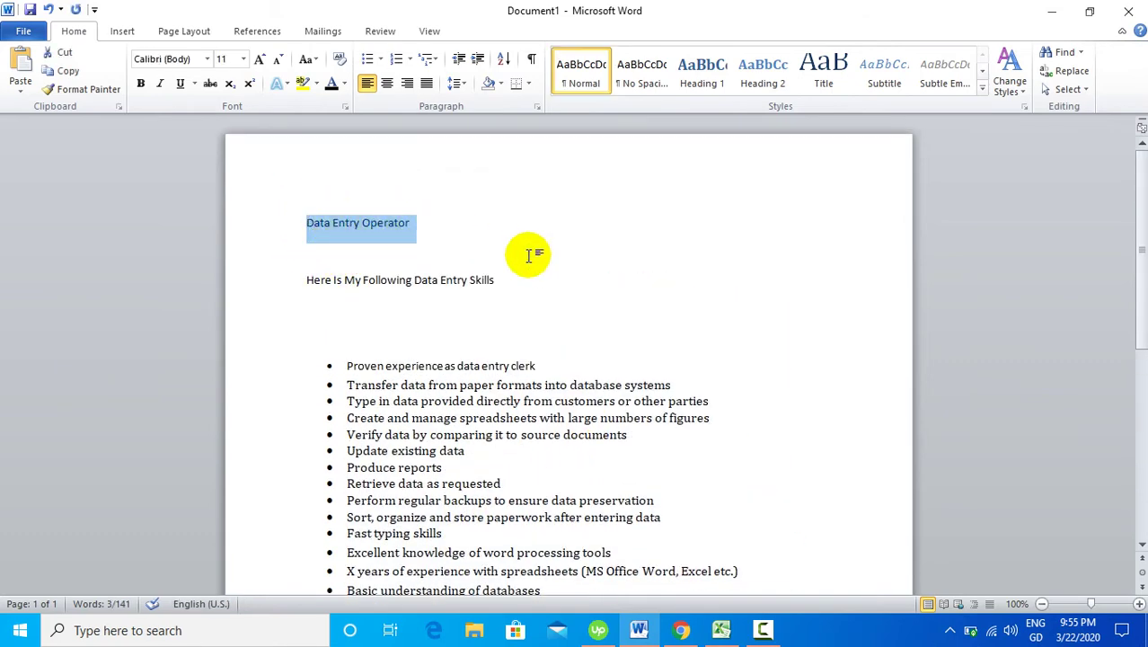
Switch back to the Upwork page in Chrome and enter the copied text "Data Entry Operator" as the specialty title.
click(674, 620)
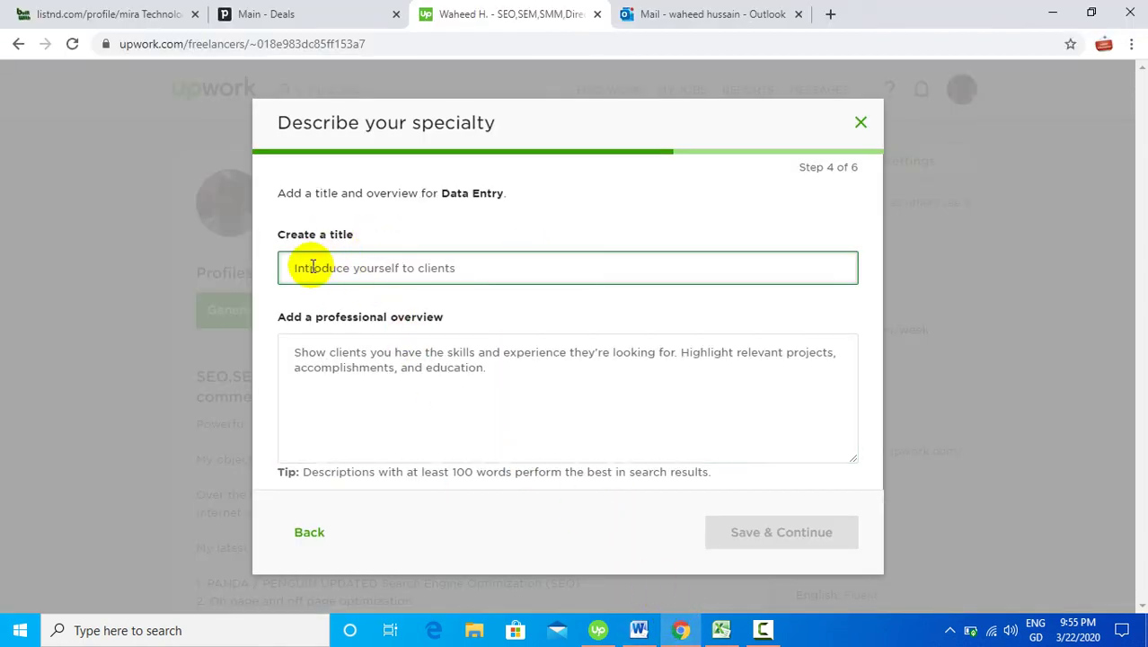
key(ctrl+v)
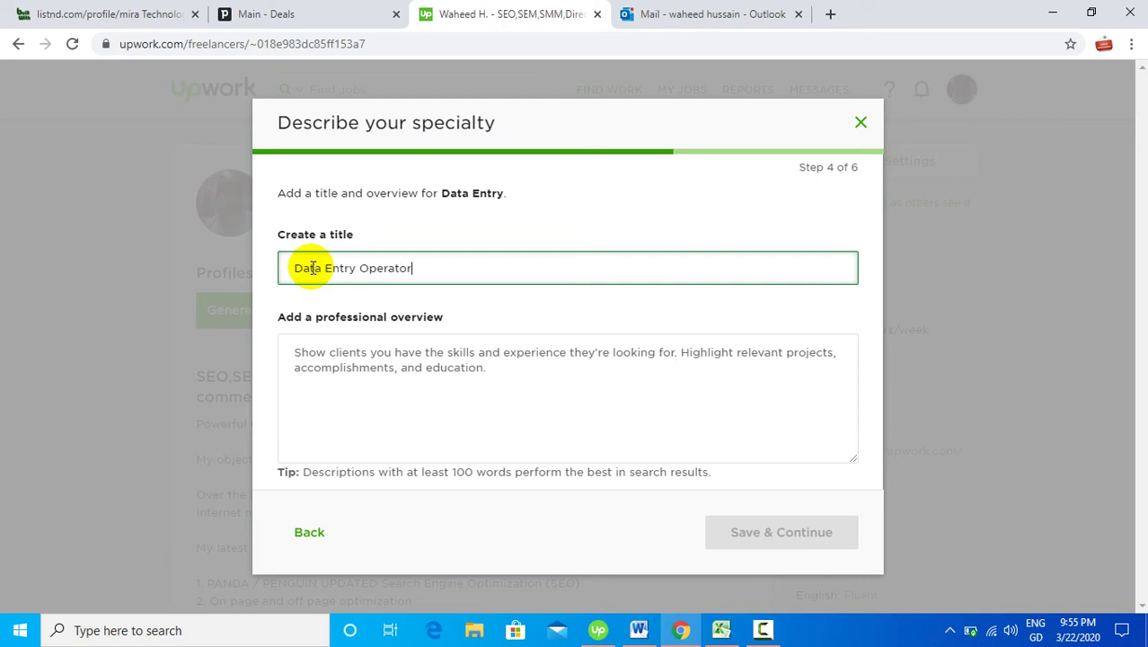
click(288, 321)
drag(287, 320, 443, 323)
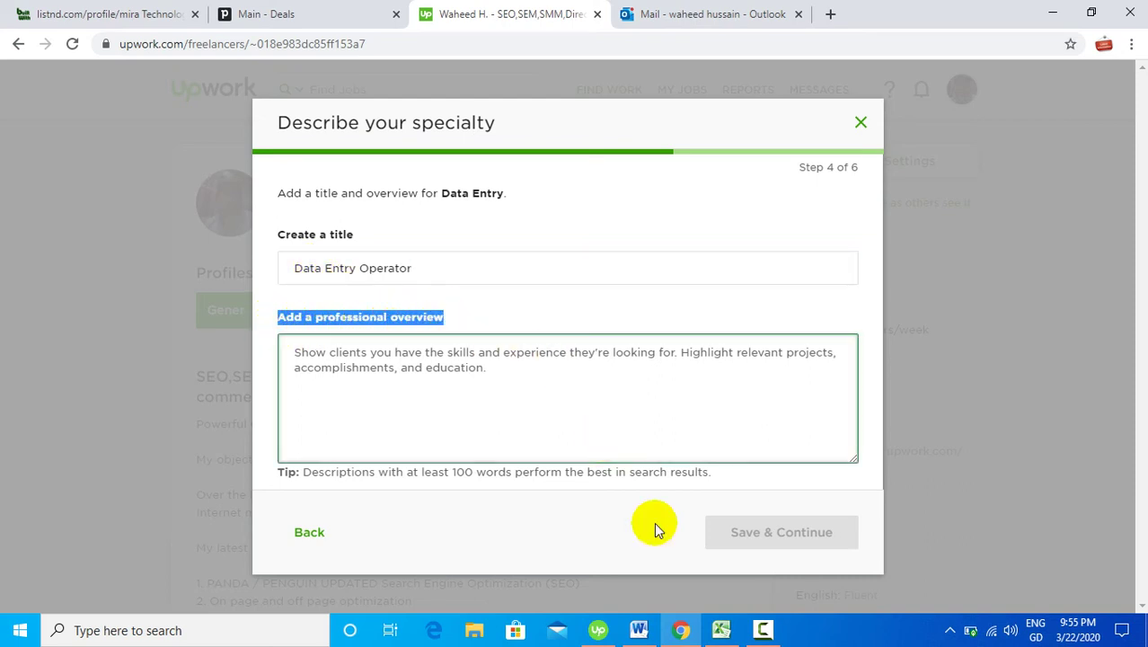
Copy the "Here Is My Following Data Entry Skills" line and its bullet list from the Word document into Upwork's professional overview.
click(639, 630)
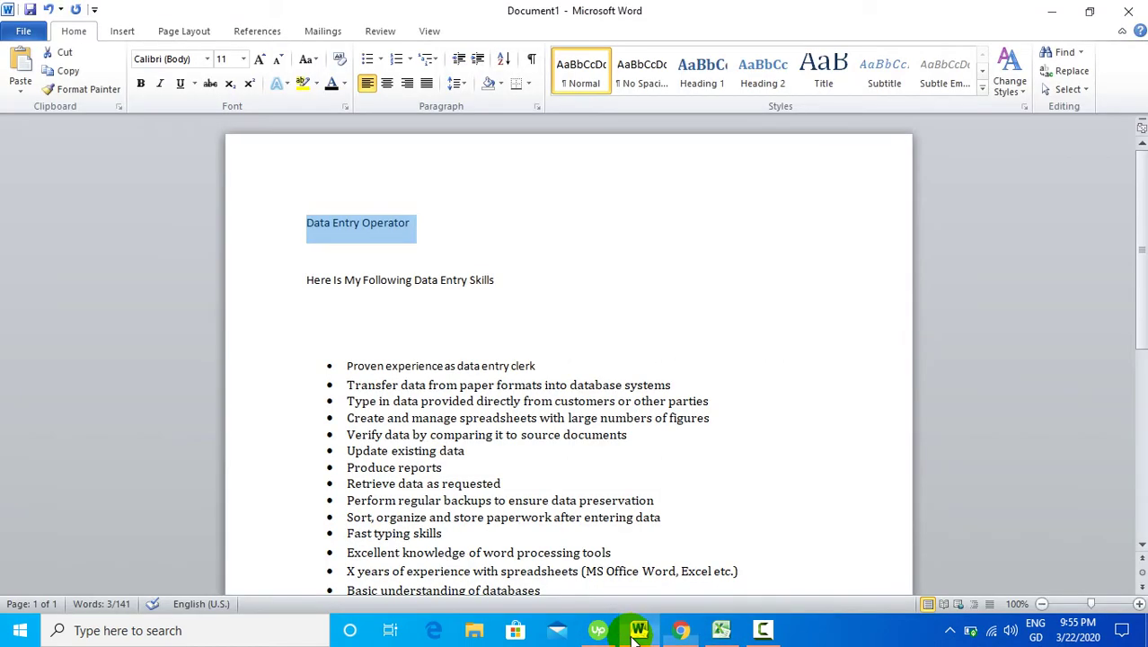
drag(307, 279, 641, 328)
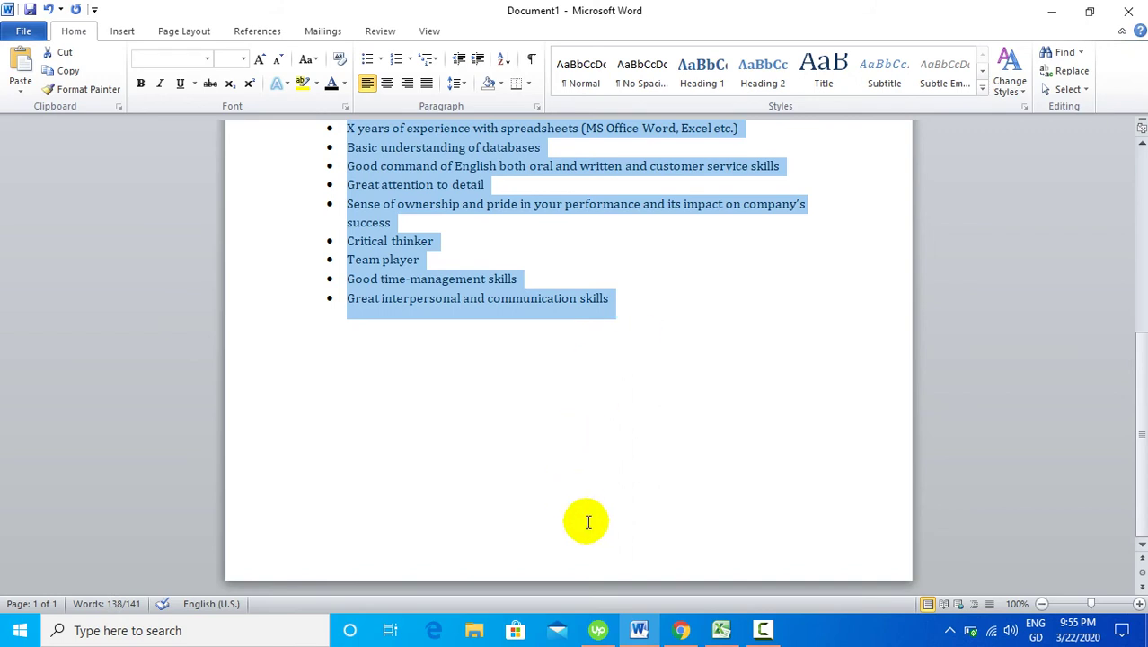
click(681, 630)
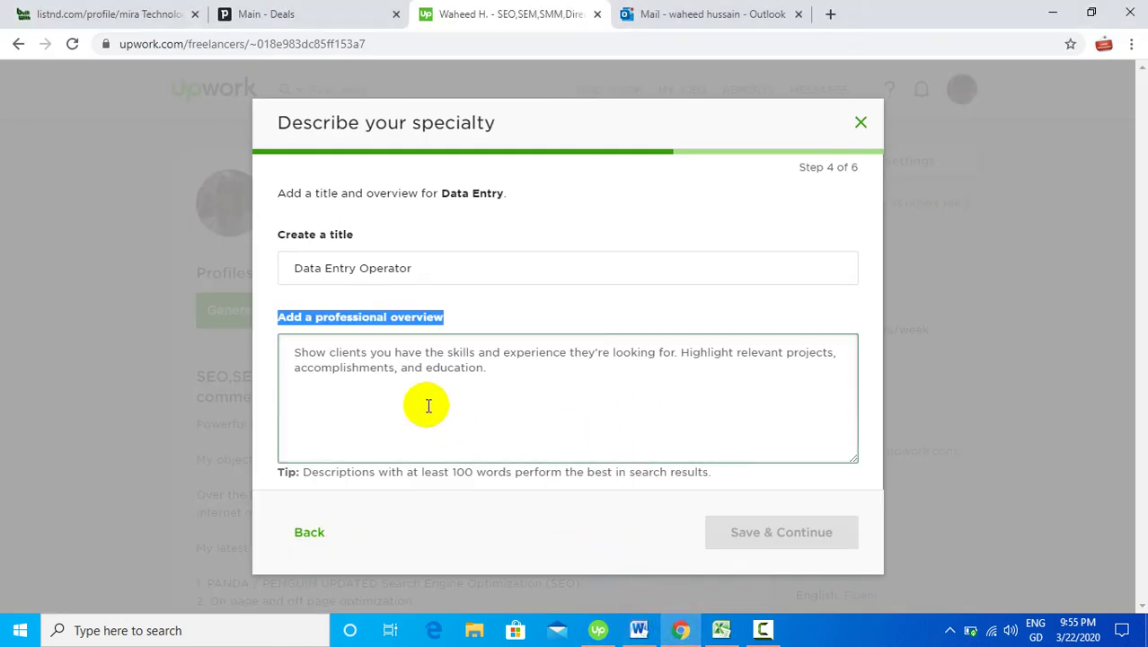
click(290, 352)
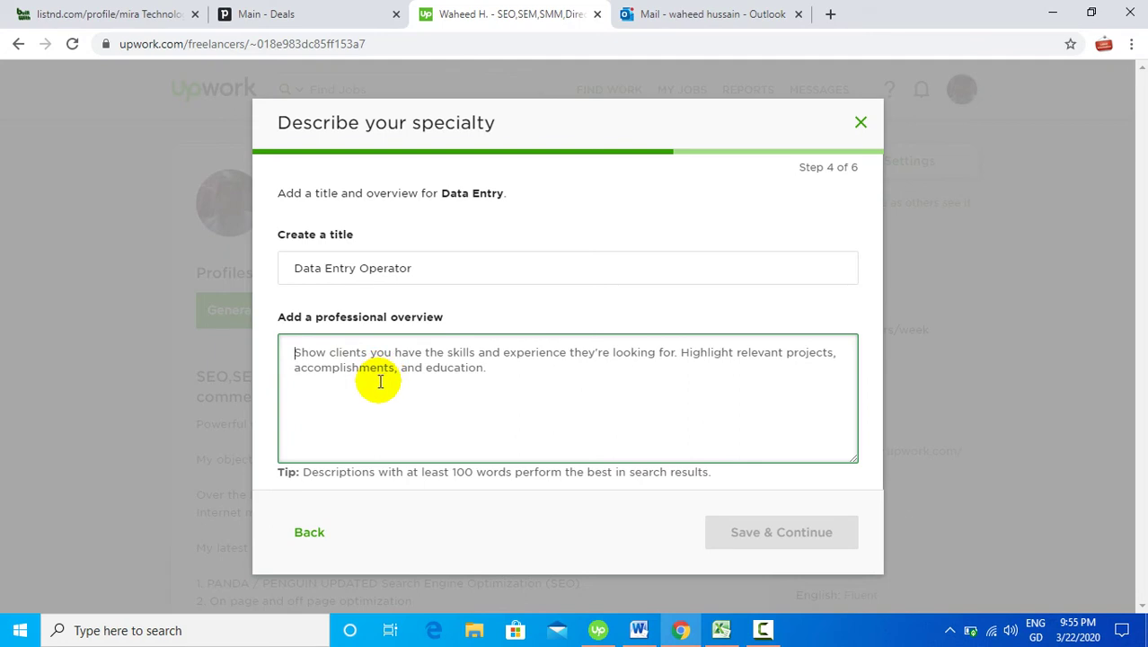
text(vv)
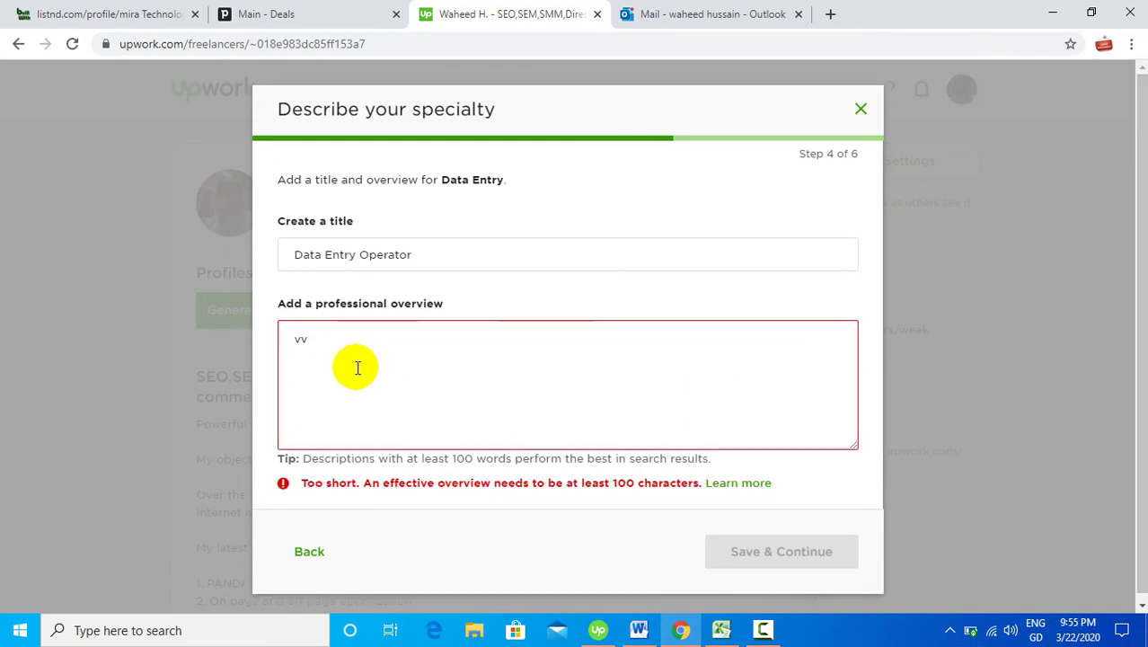
key(BackSpace)
key(BackSpace)
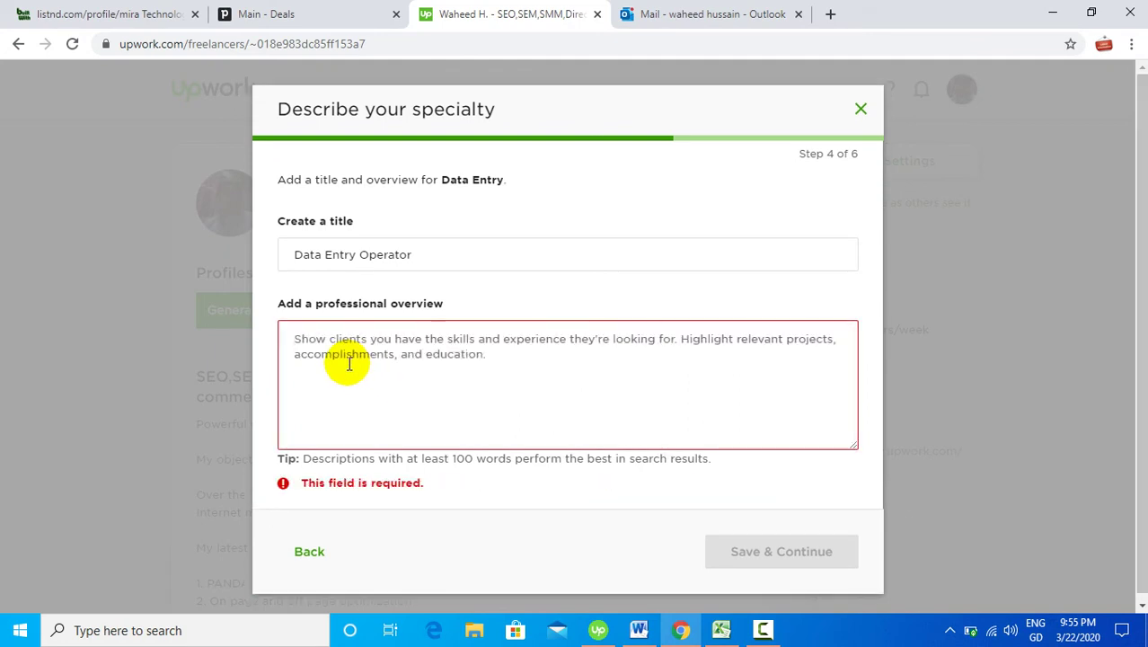
key(ctrl+v)
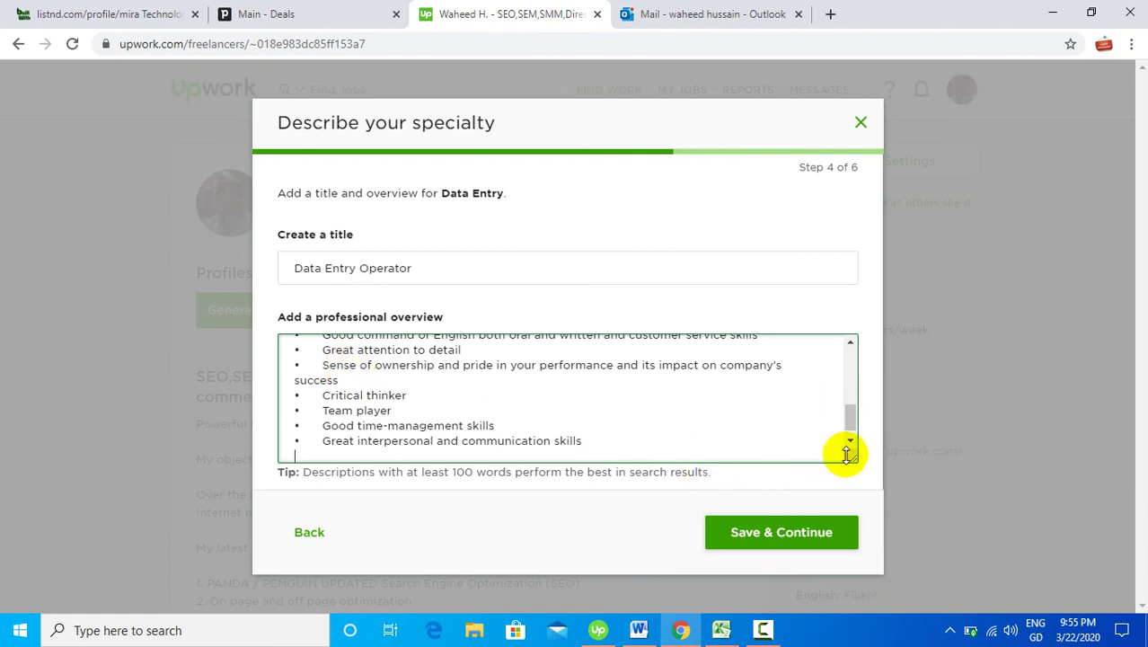
Enlarge the professional overview box to check the whole text, and save to continue to the work history review.
drag(847, 453, 836, 605)
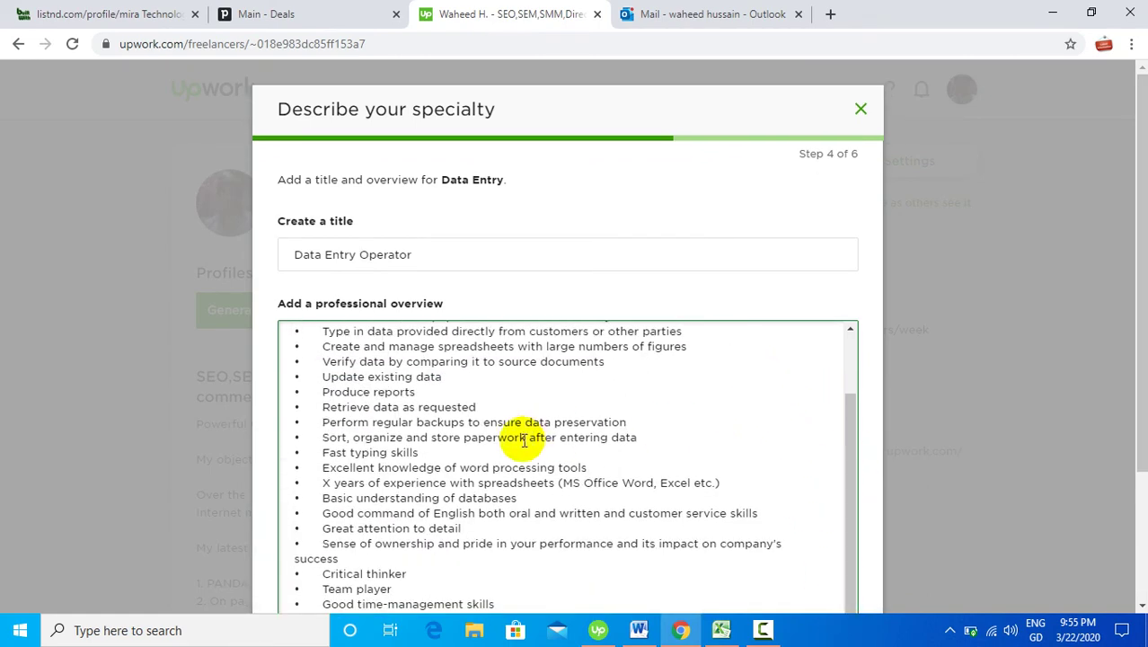
scroll(524, 440, up, 2)
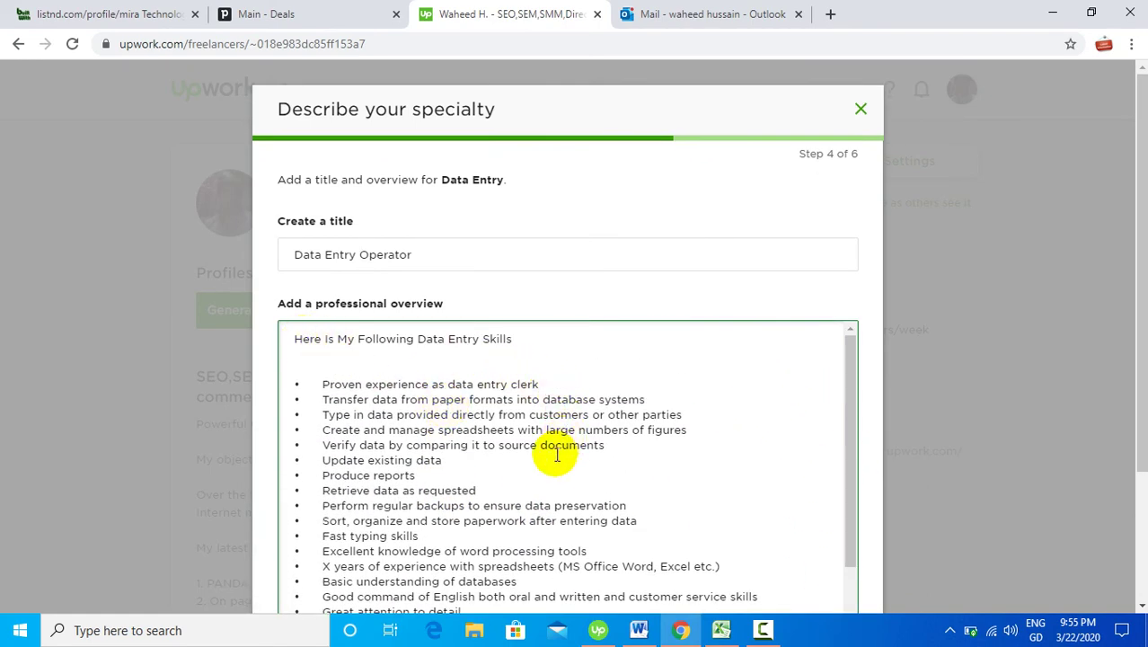
scroll(553, 458, down, 5)
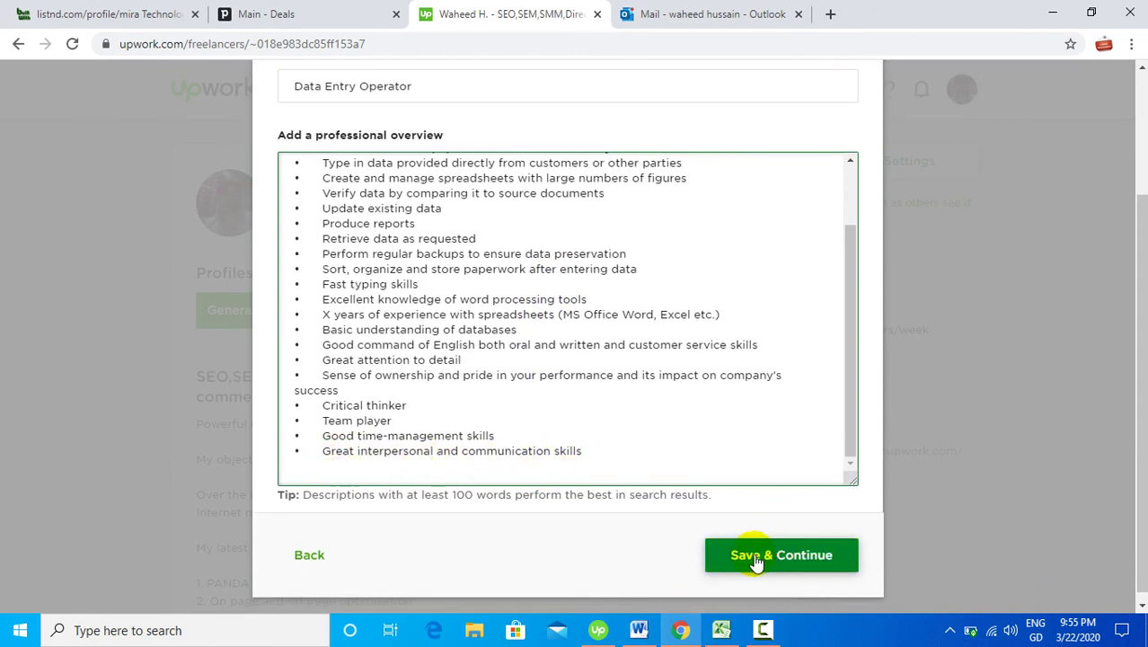
click(754, 557)
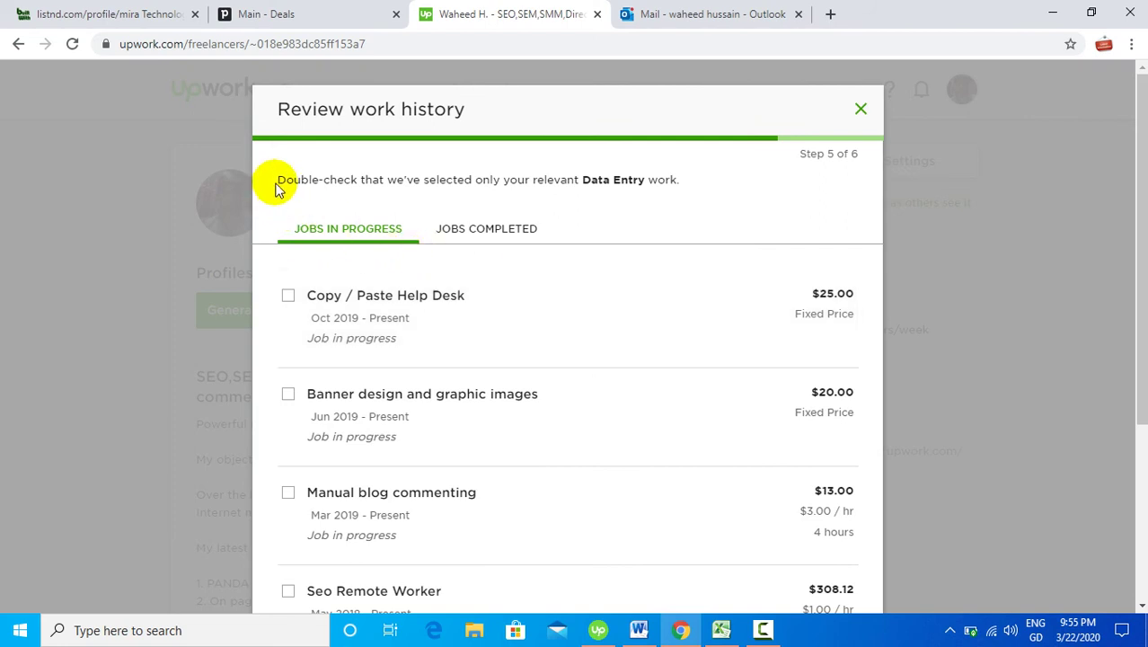
Include the in-progress jobs Copy / Paste Help Desk and Update Blogger and HubSpot Blog Posts in the work history and continue.
drag(286, 177, 670, 183)
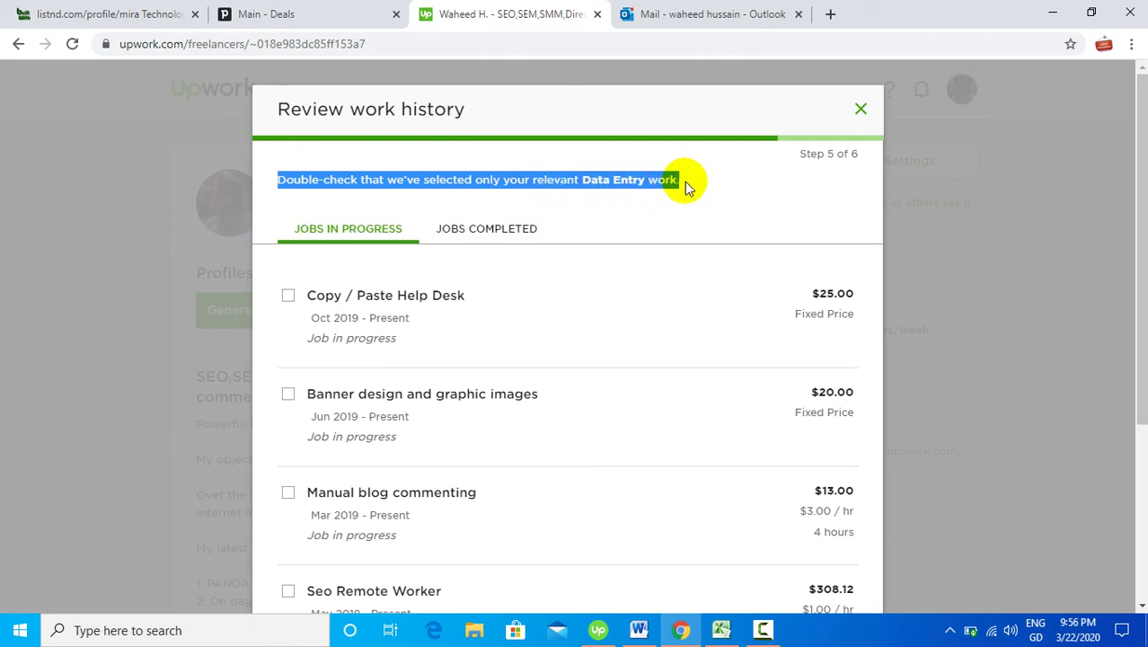
click(288, 295)
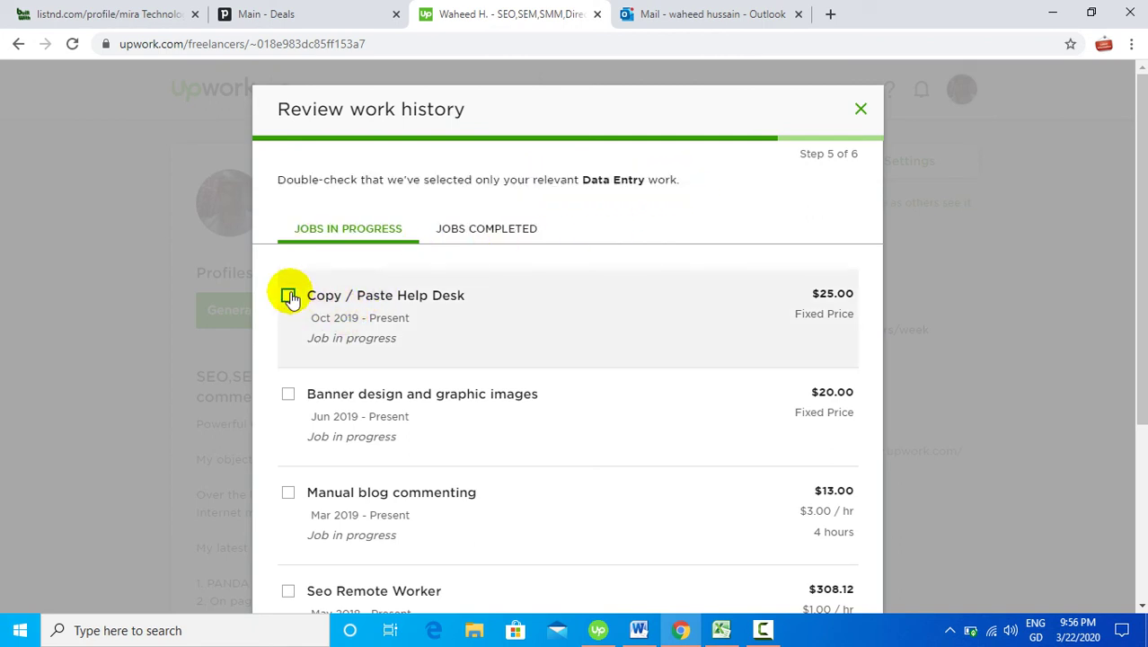
scroll(373, 333, down, 2)
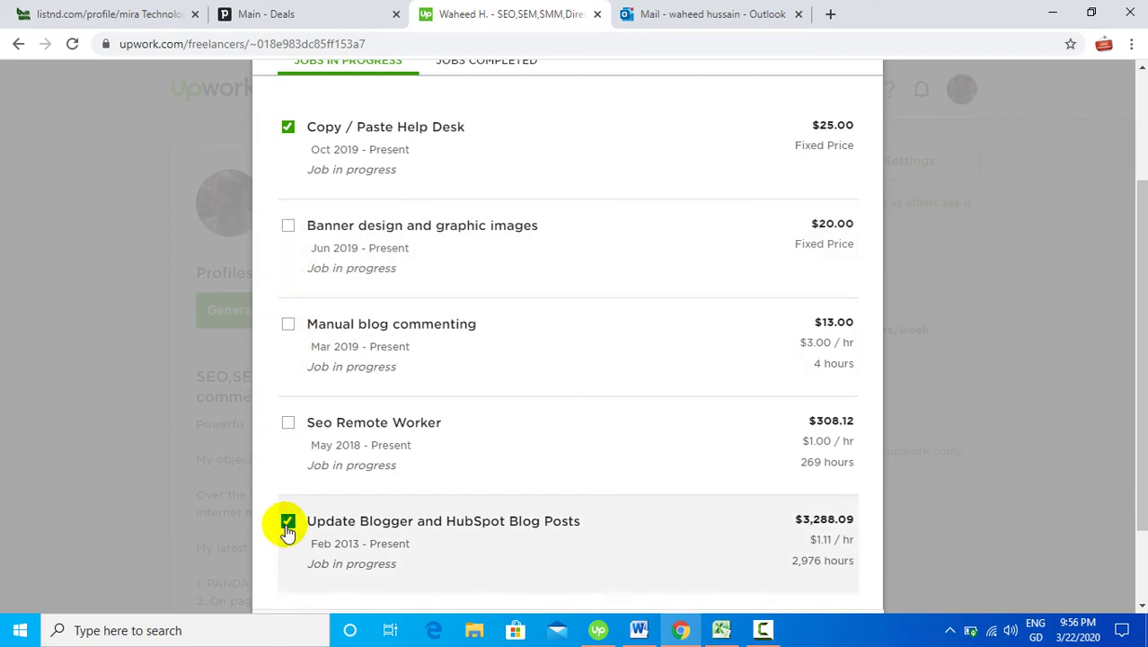
scroll(615, 462, down, 2)
scroll(615, 437, up, 2)
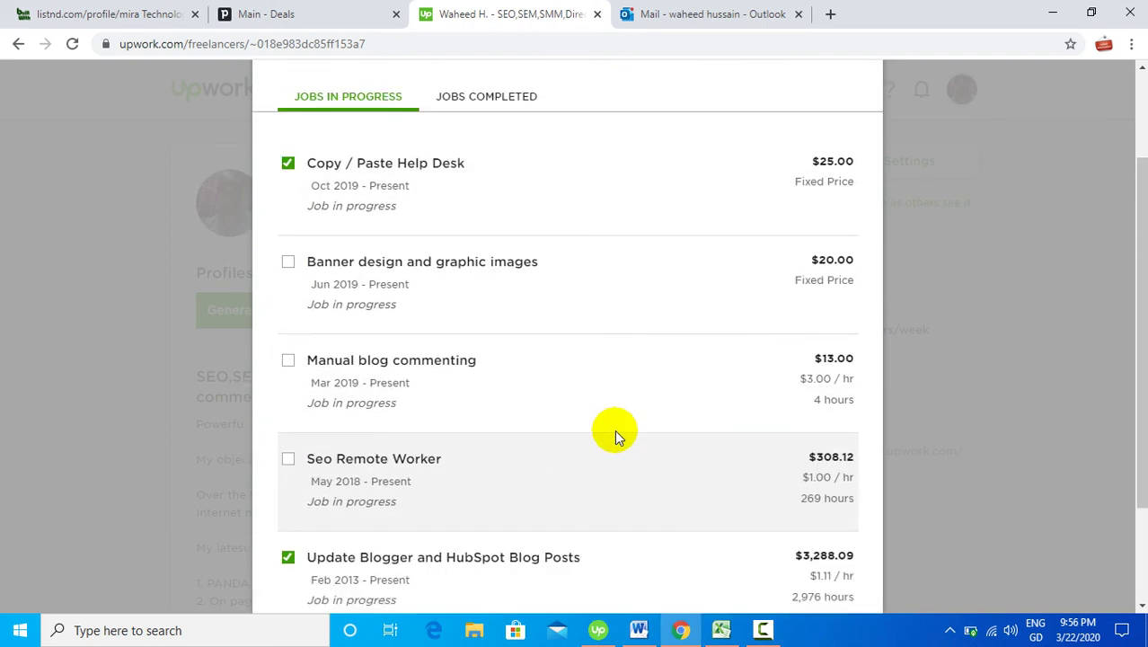
scroll(615, 438, up, 1)
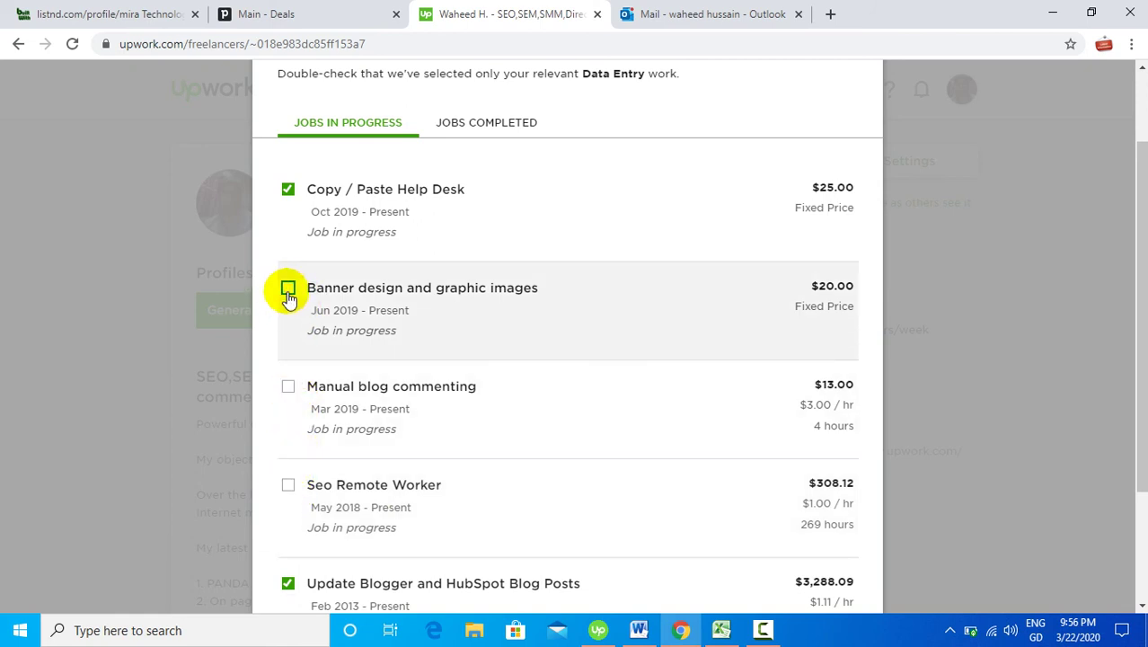
scroll(769, 598, down, 3)
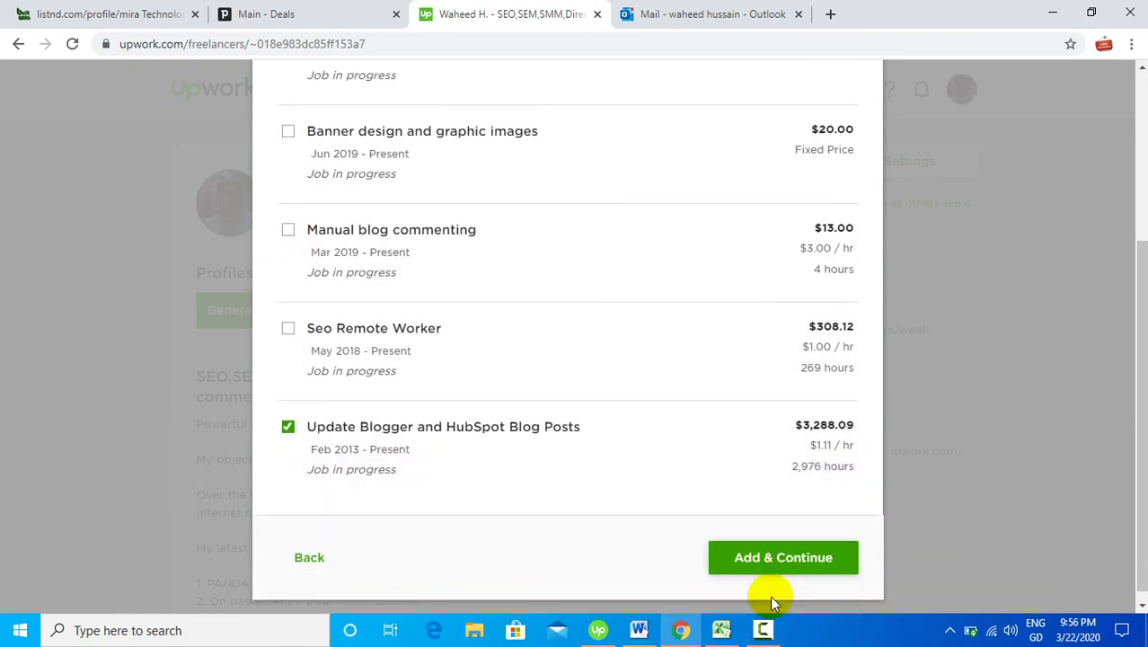
click(785, 546)
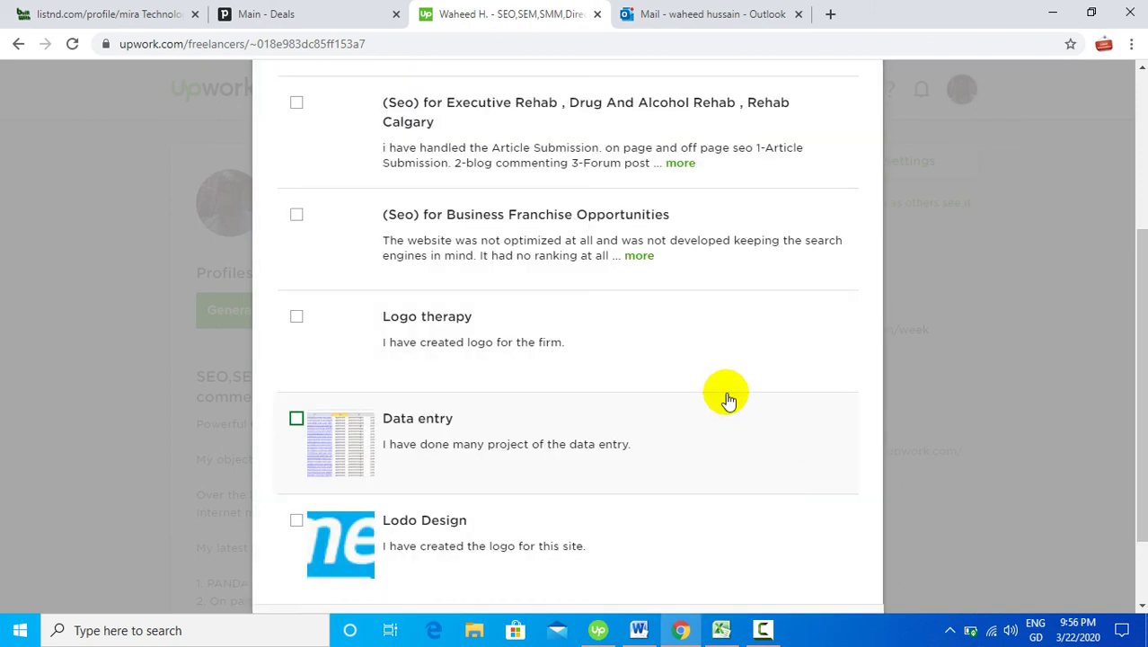
Add the portfolio items (seo) for Kohls Coupons, (Seo) for Business Franchise Opportunities and Data entry, and continue to the profile review.
scroll(682, 403, up, 3)
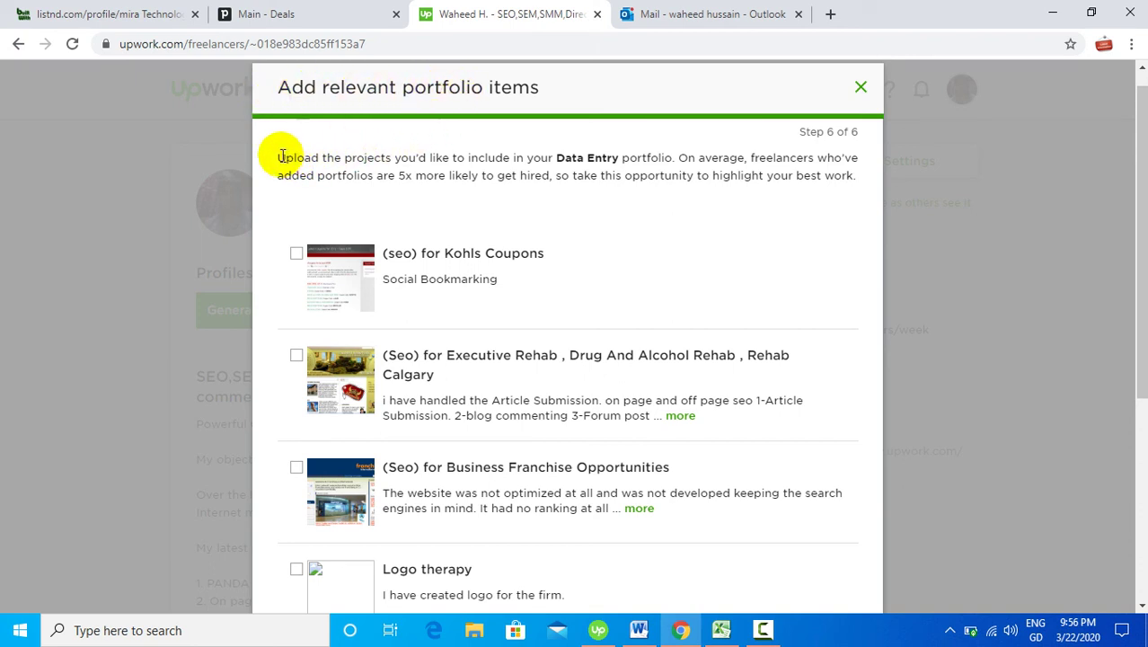
drag(283, 155, 845, 196)
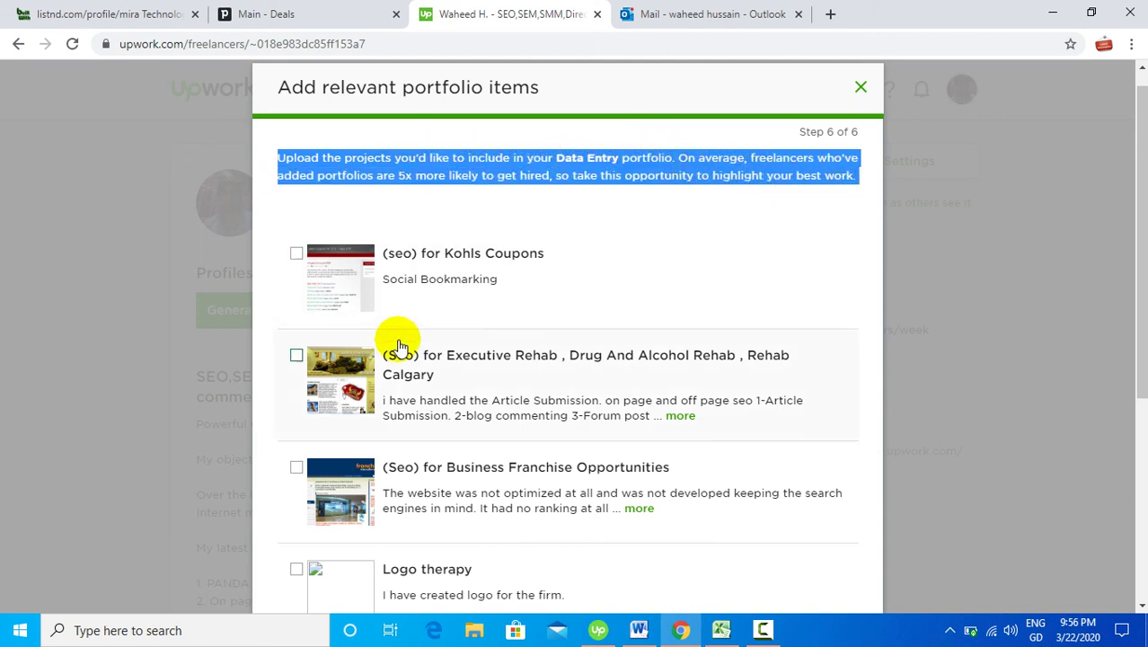
click(297, 253)
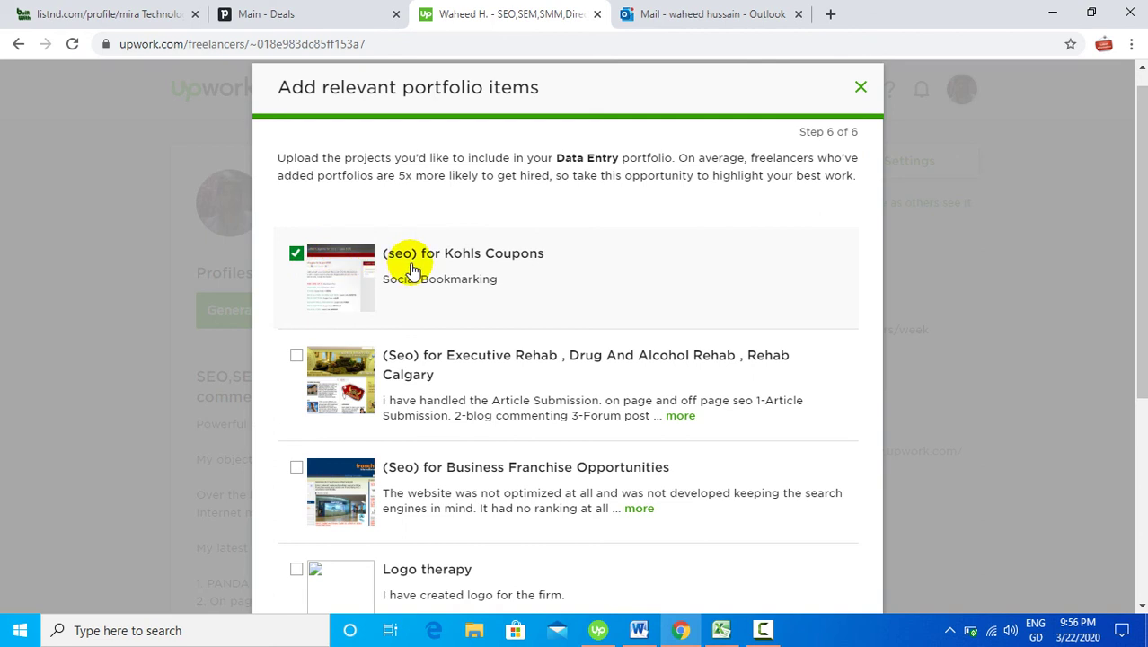
scroll(440, 324, down, 2)
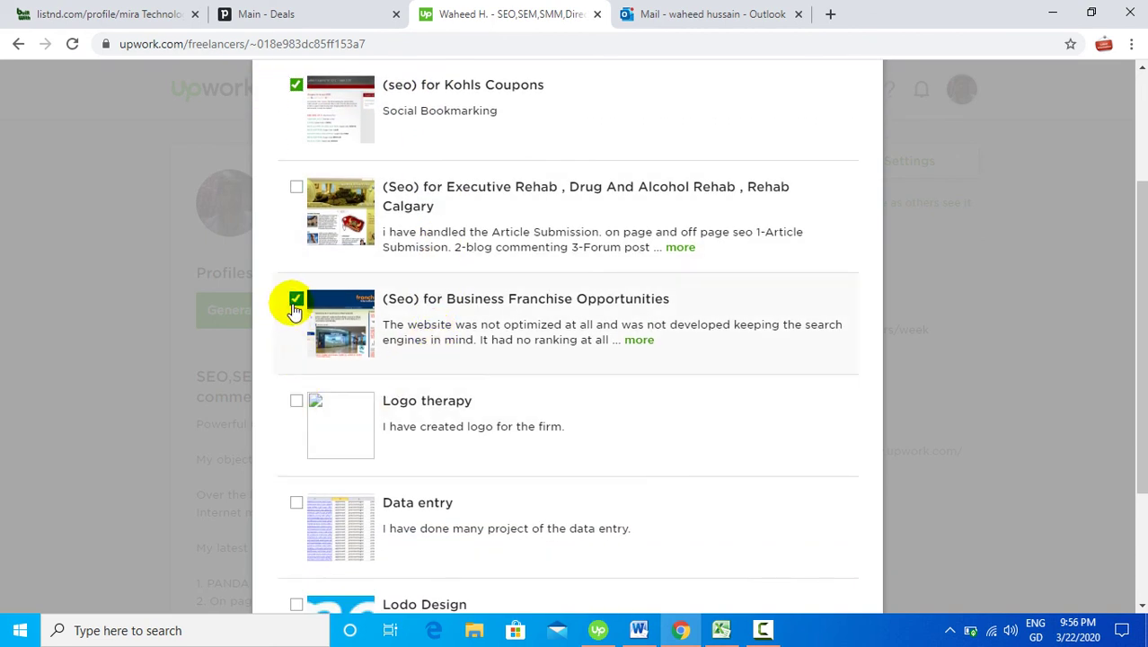
scroll(301, 360, down, 1)
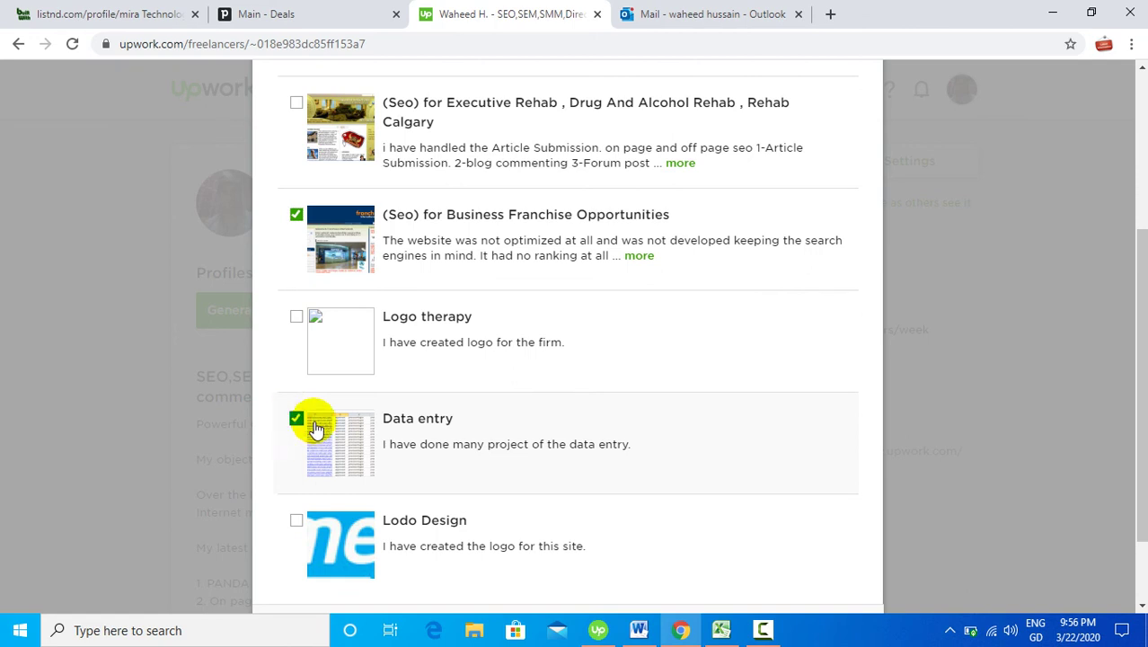
scroll(586, 420, down, 1)
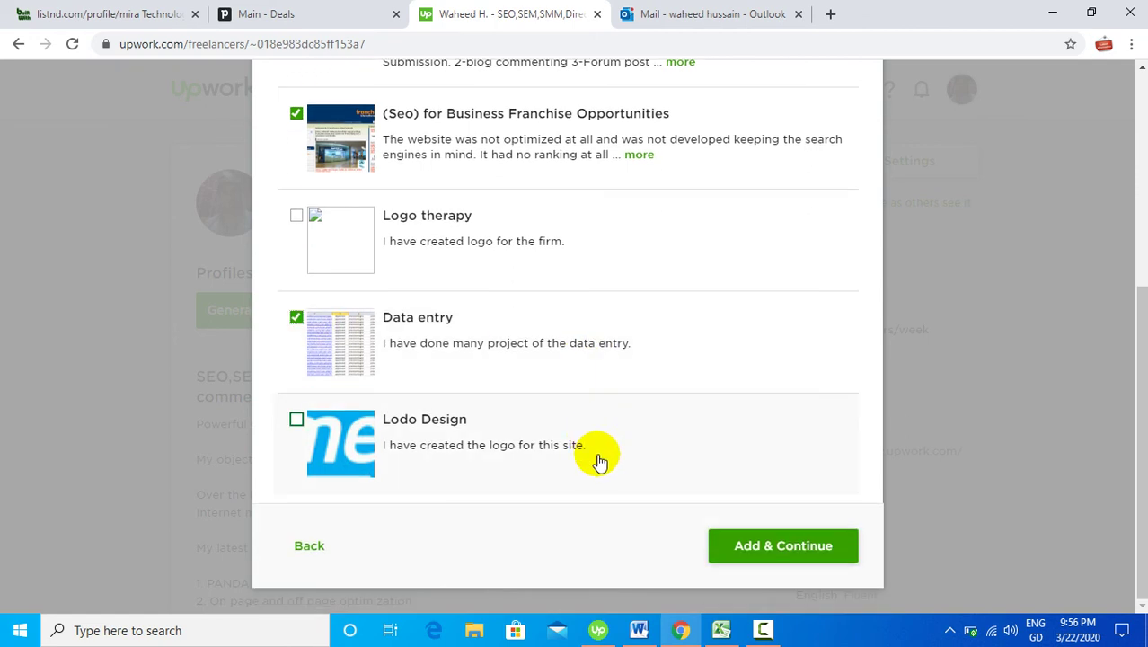
click(756, 553)
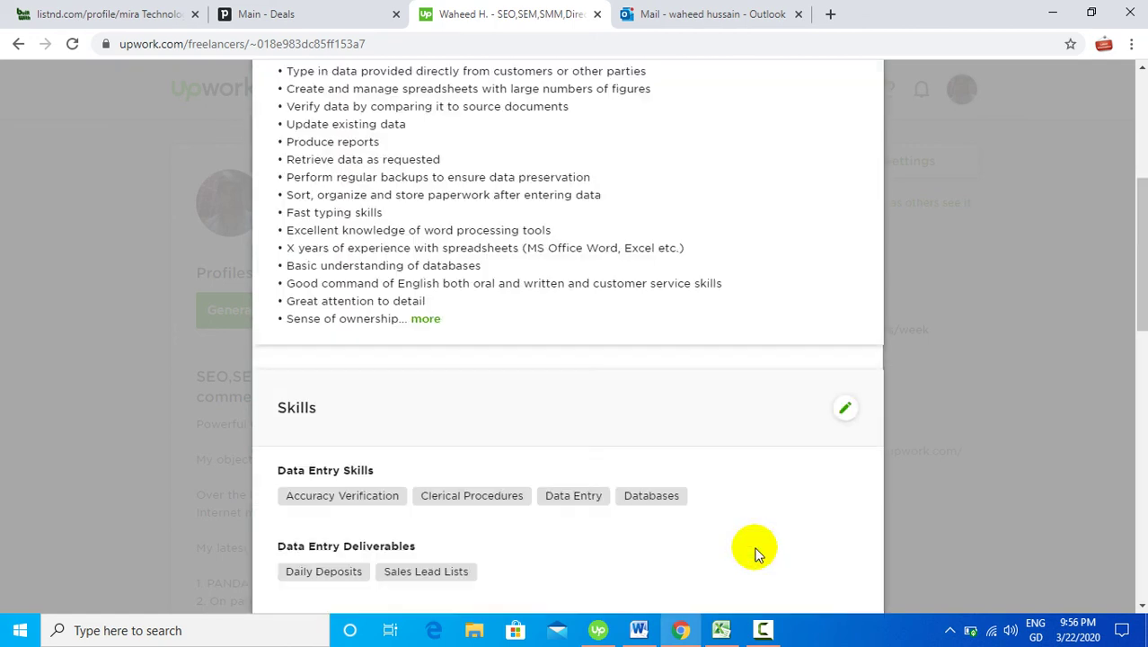
Review the overview, skills, work history and portfolio of the Data Entry profile, publish it and look over the published page.
scroll(647, 449, up, 5)
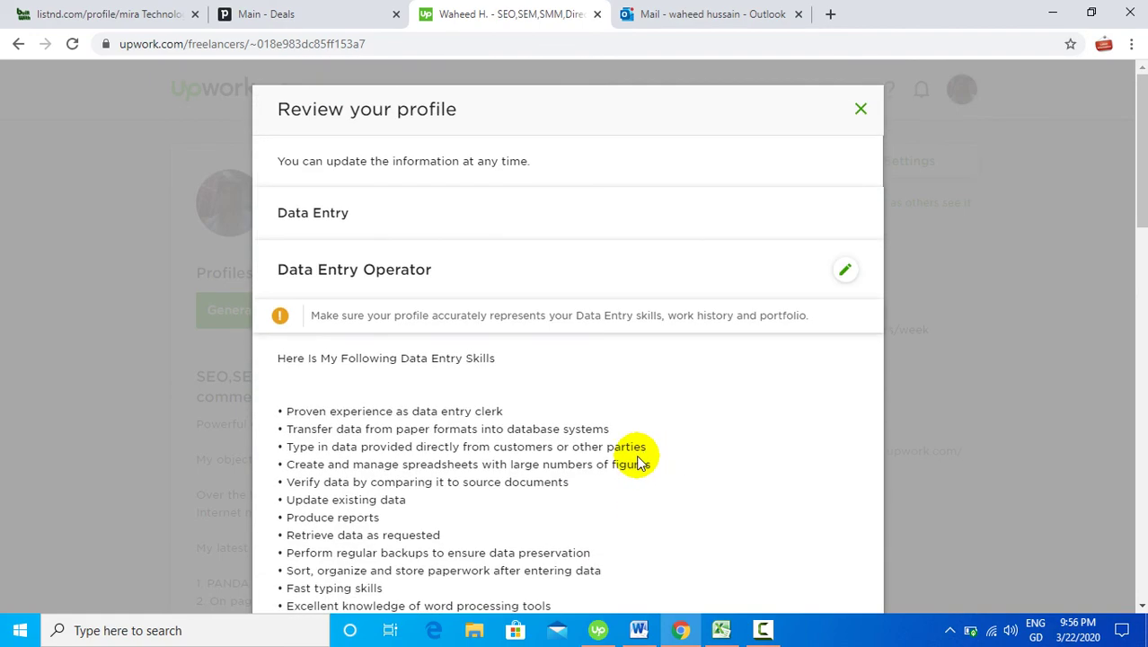
scroll(636, 463, down, 8)
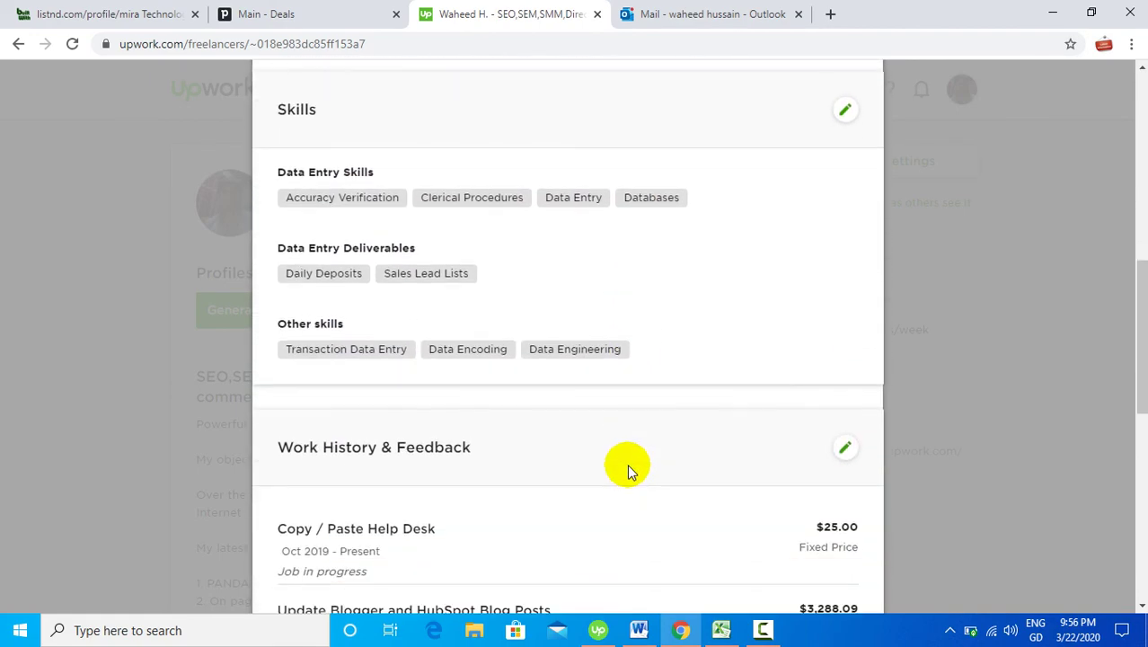
scroll(623, 466, up, 8)
scroll(623, 467, down, 14)
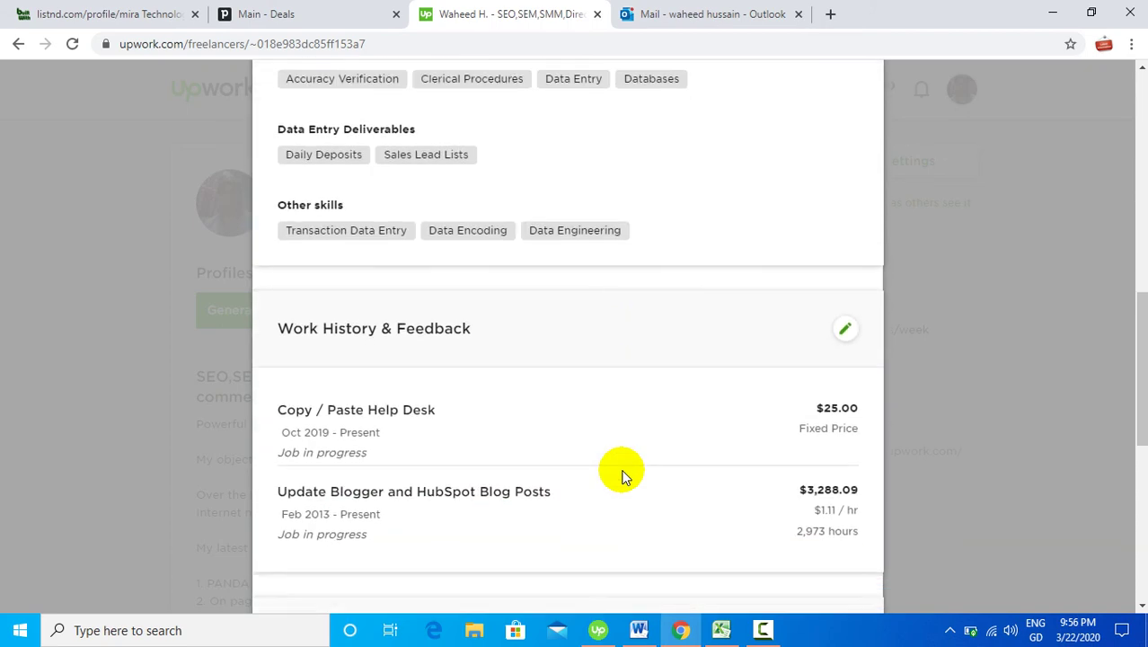
scroll(623, 475, down, 1)
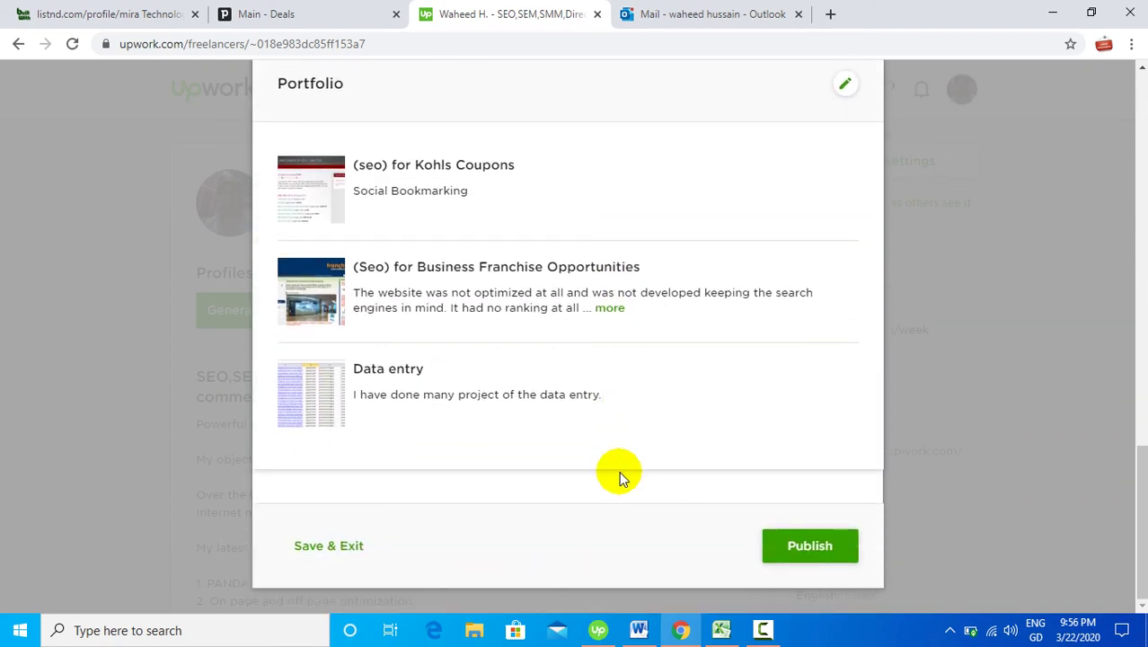
click(788, 544)
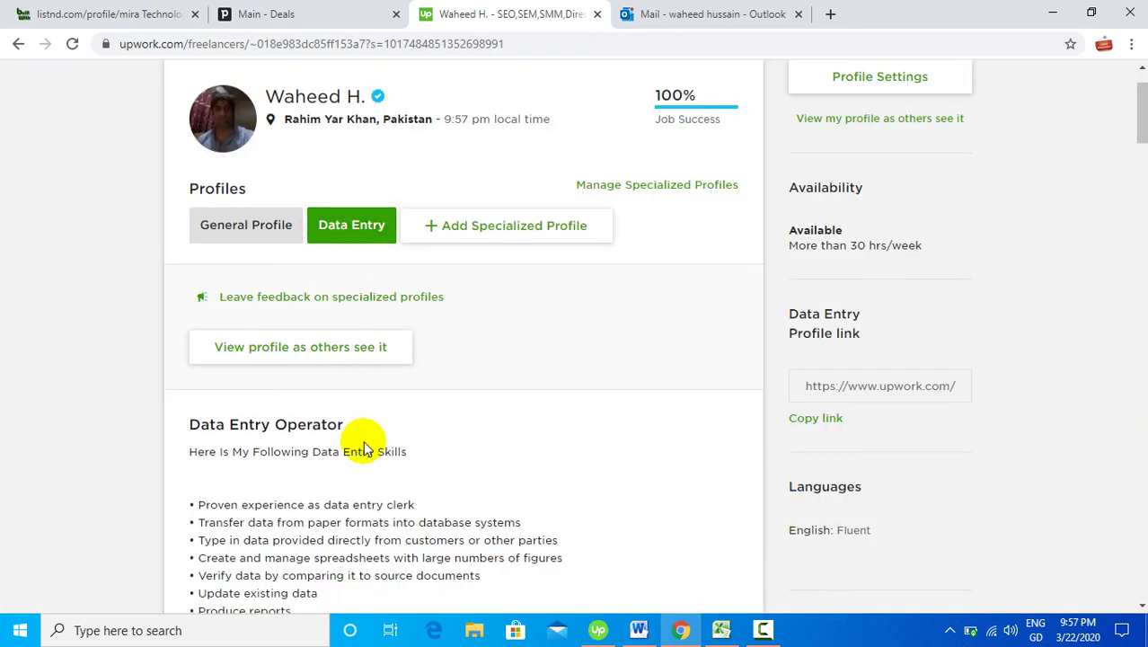
scroll(366, 454, down, 4)
scroll(364, 452, up, 4)
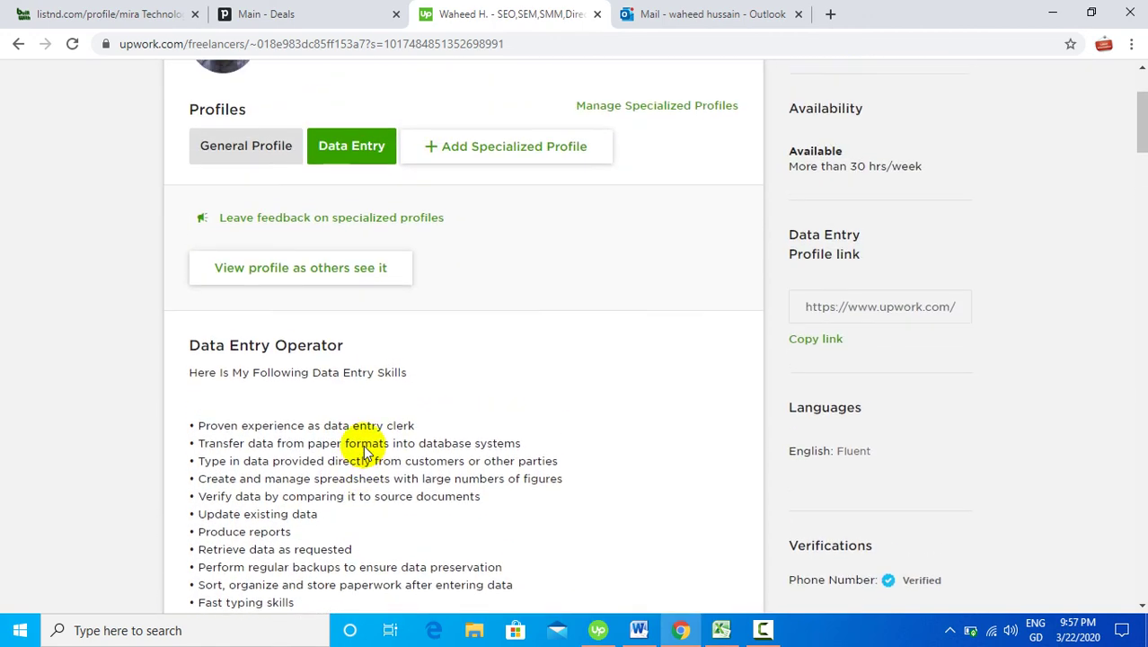